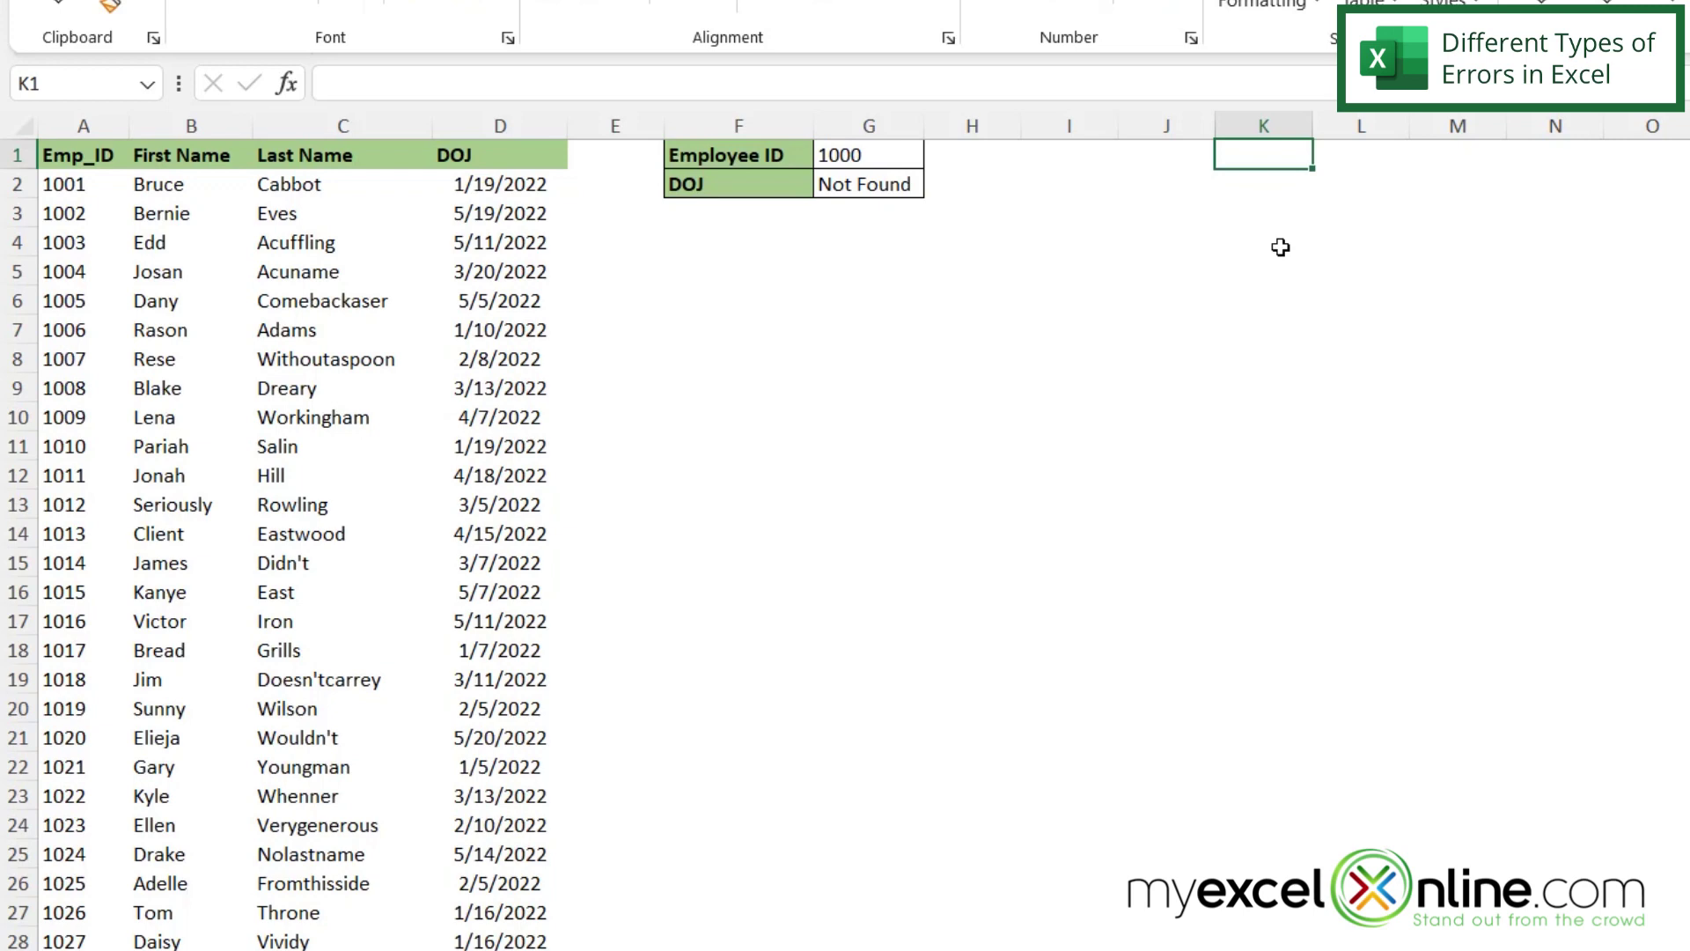
text(=)
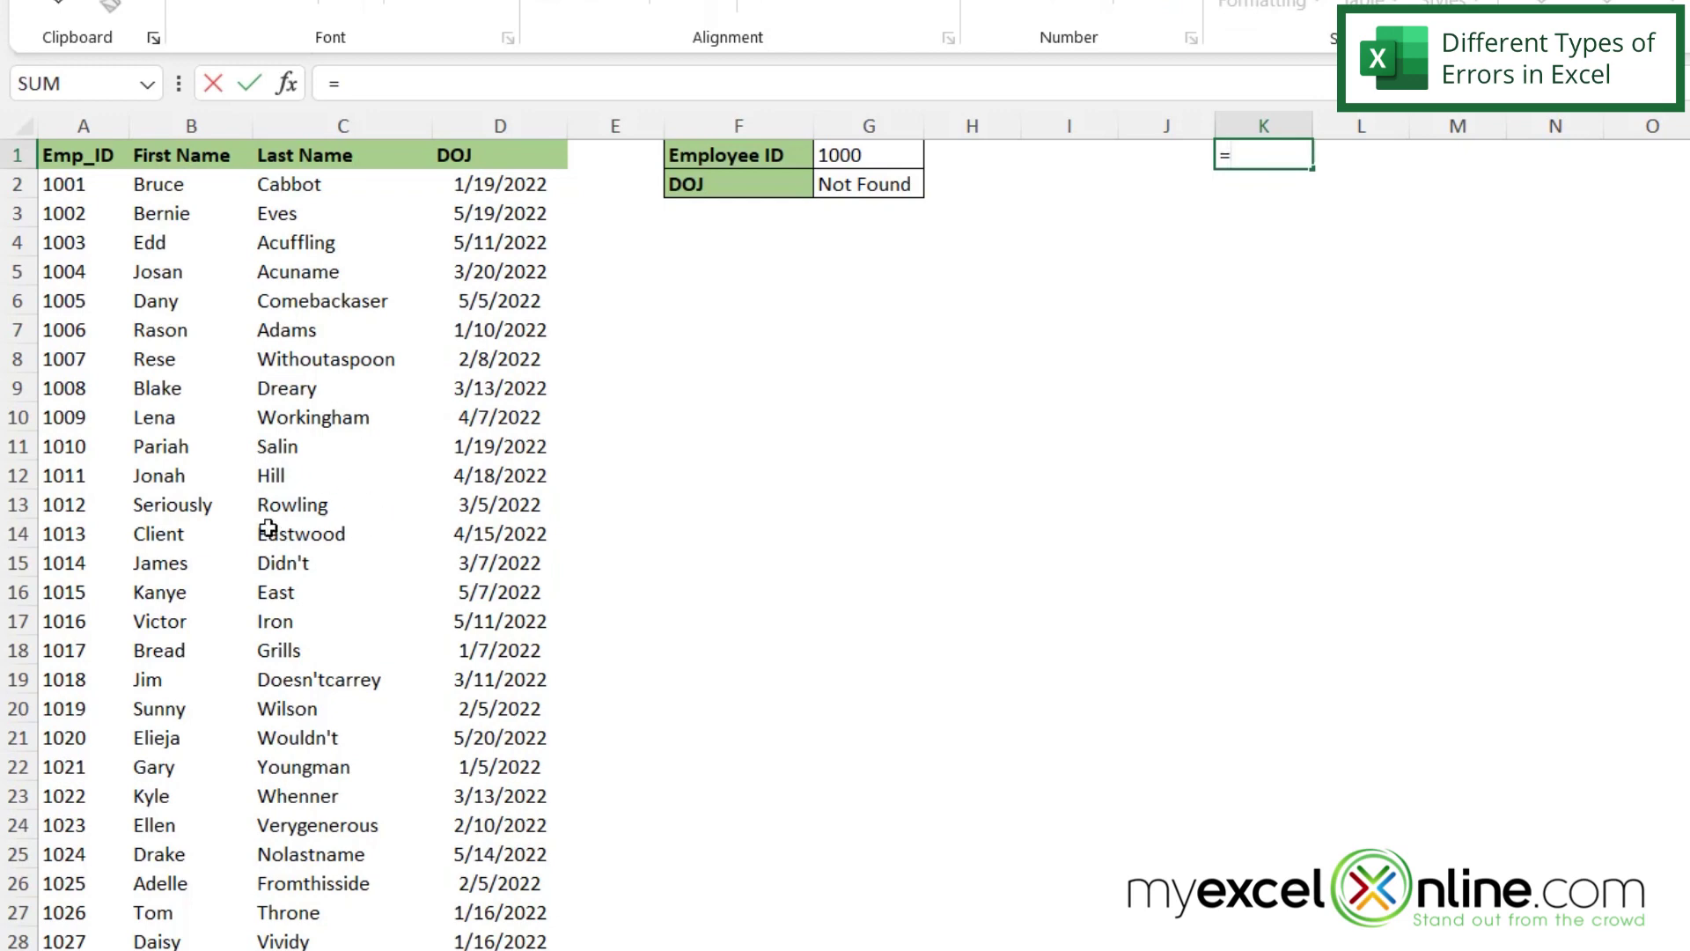
Enter =C2+12 in K1, adding 12 to the last name Cabbot to produce #VALUE!
click(313, 192)
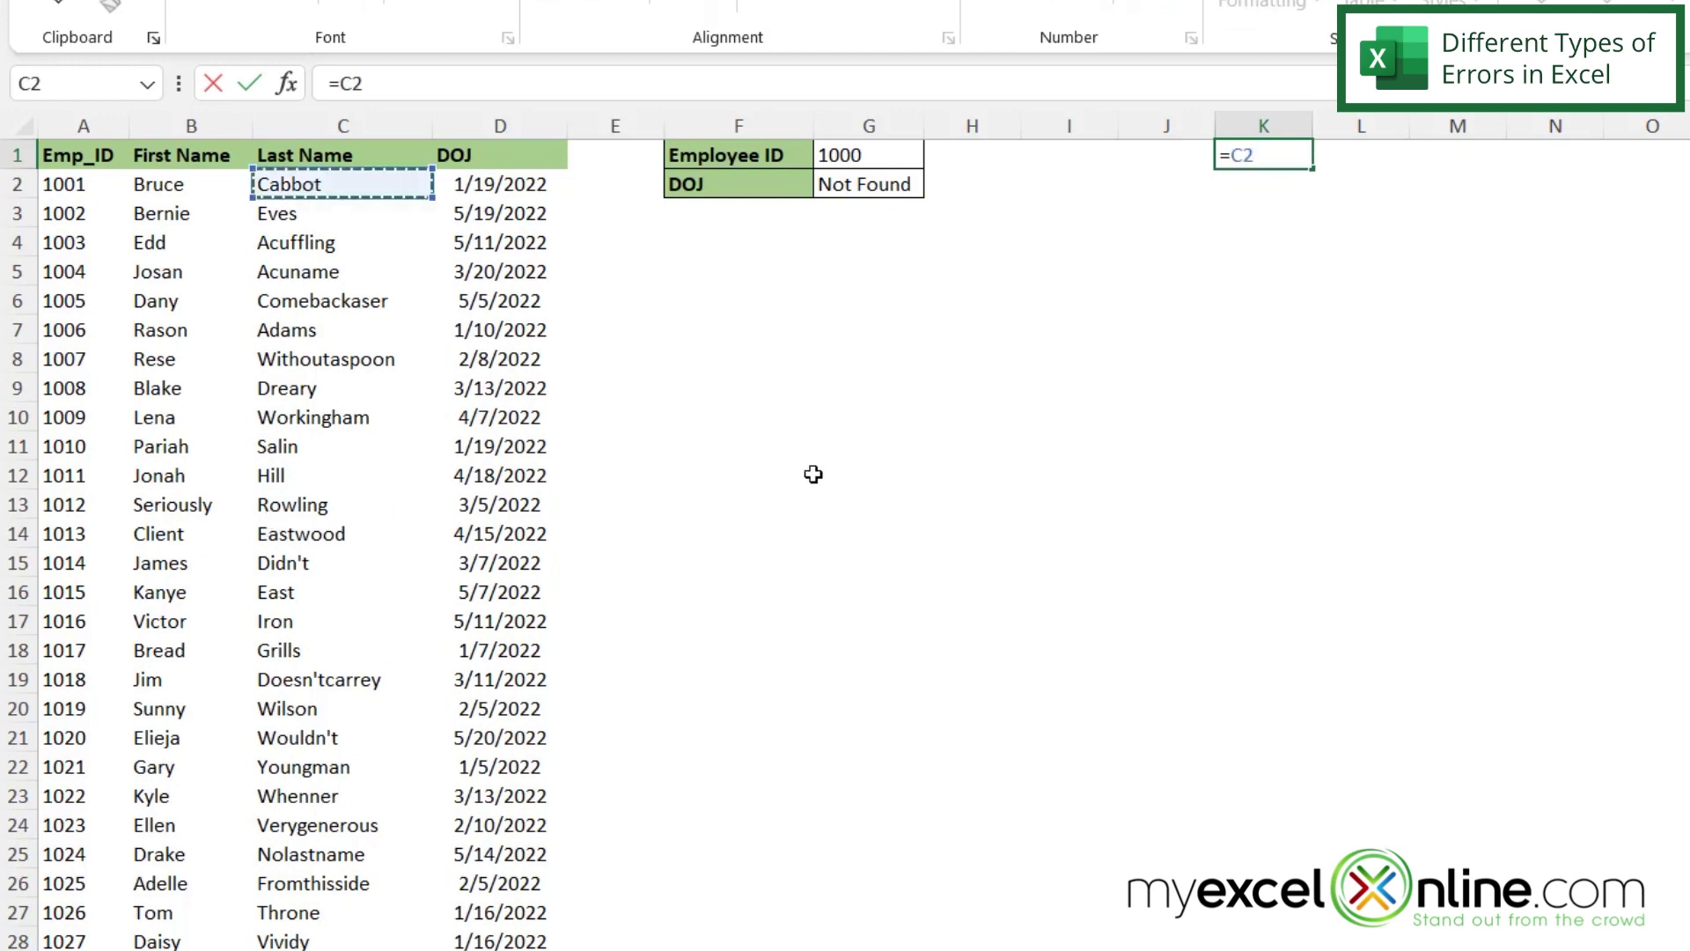
text(+12)
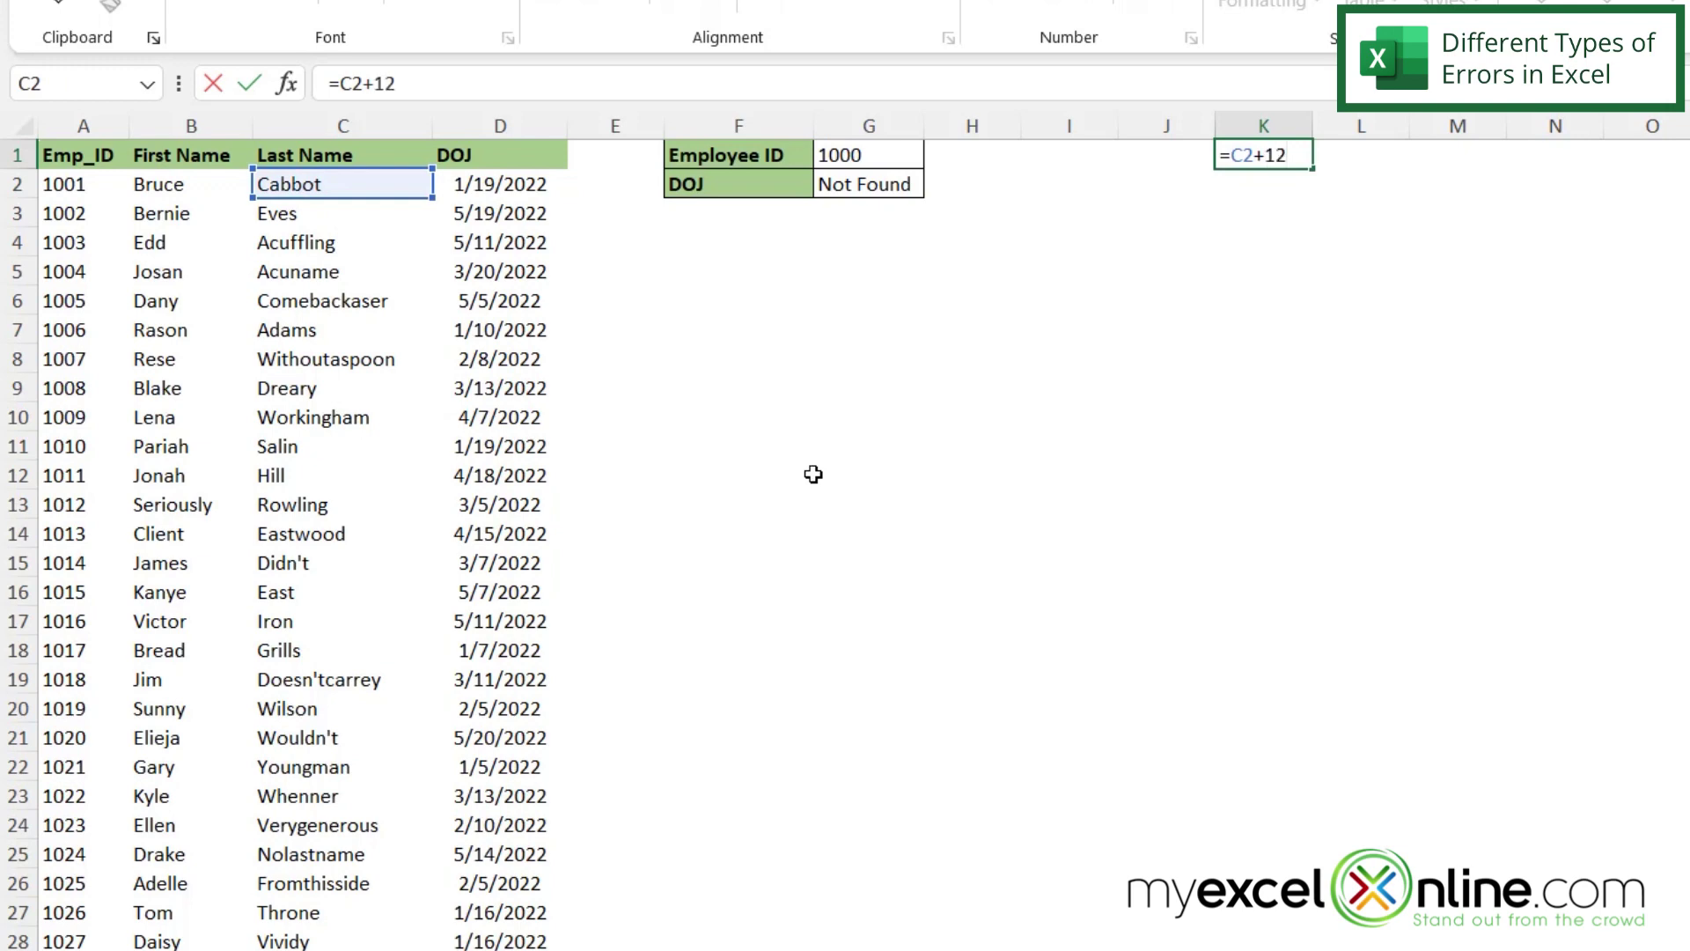
key(Return)
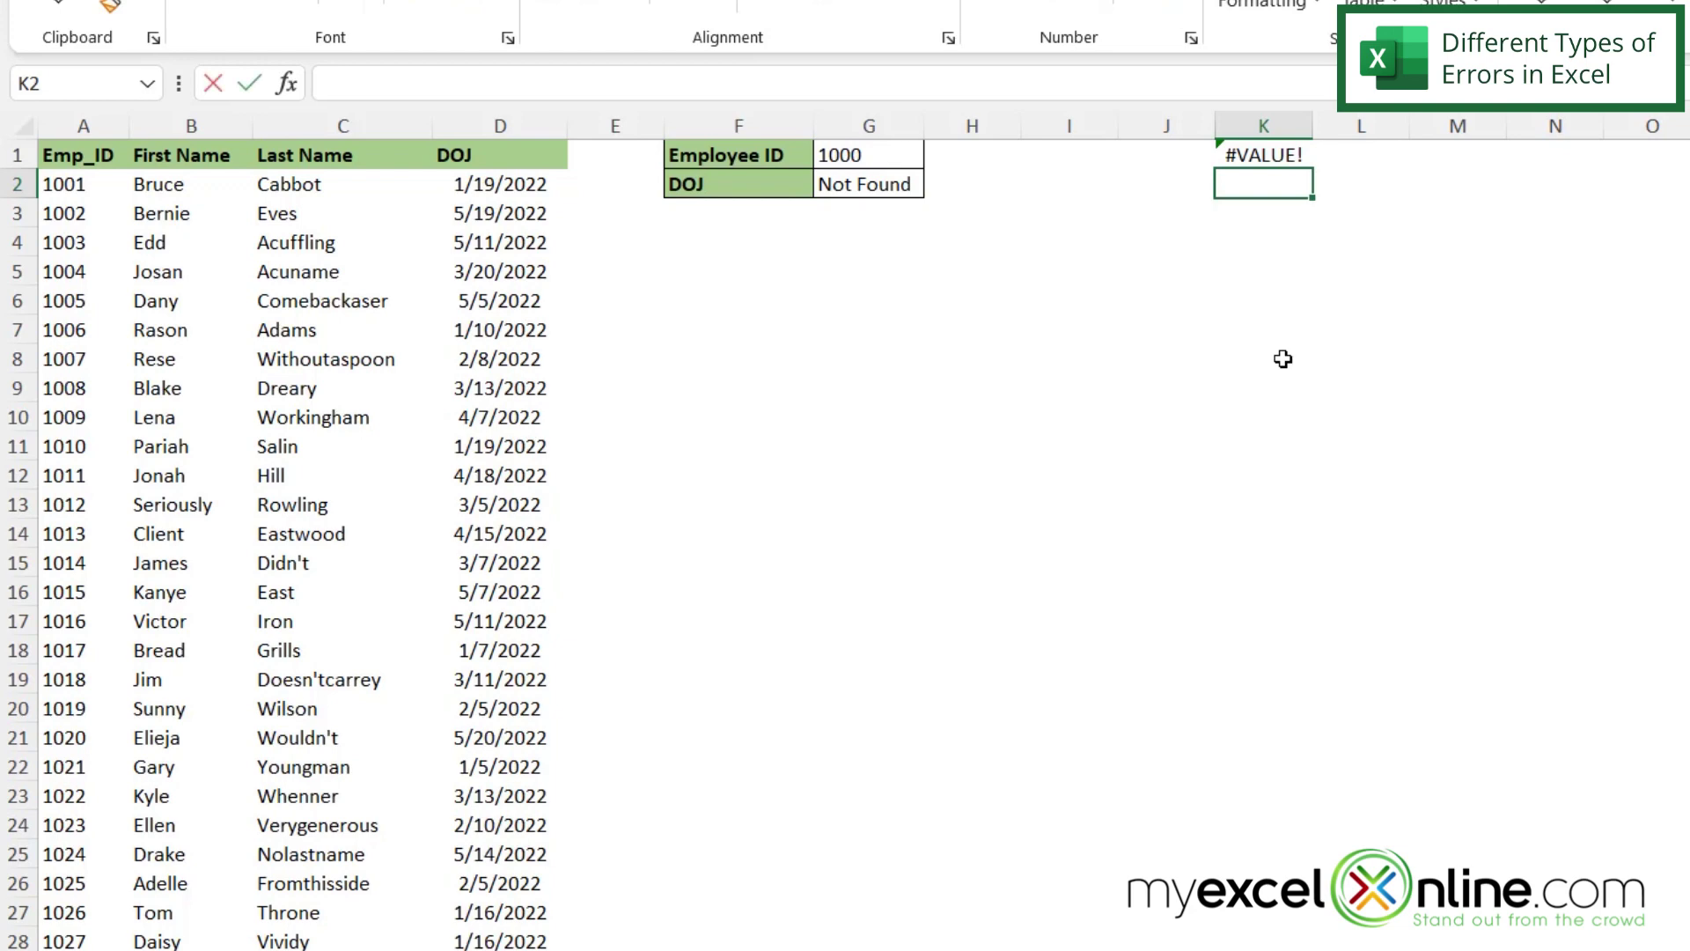
text(=)
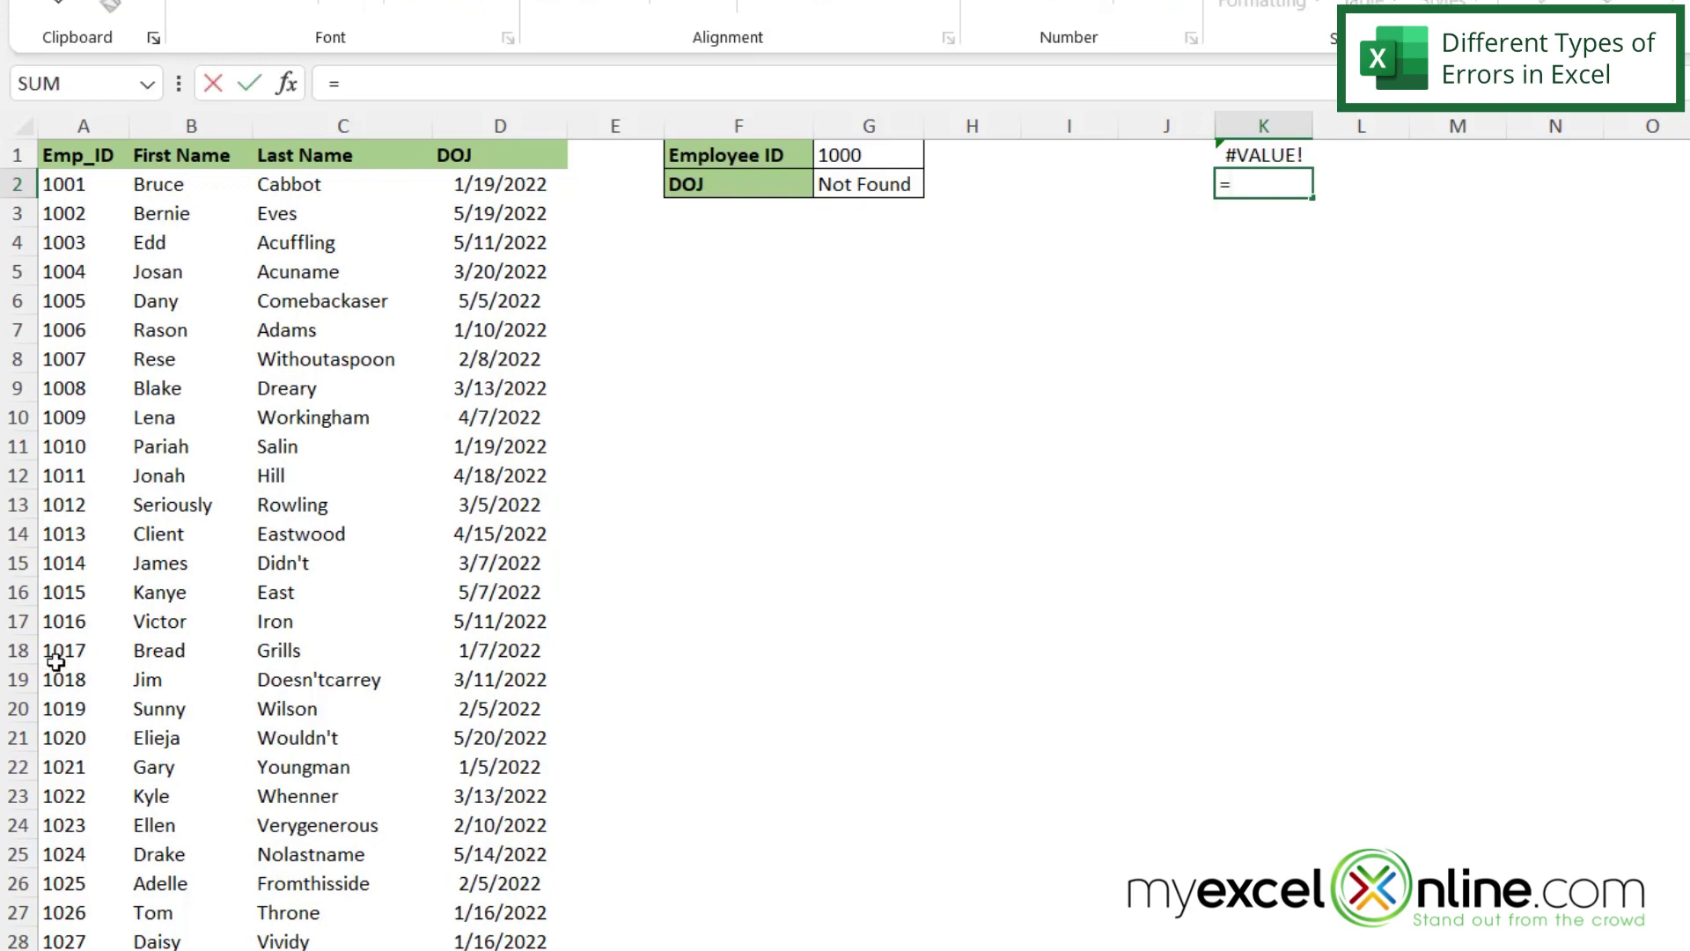
Enter =A18/10 in K2, then delete row 18 (employee 1017) so K2 shows #REF!
click(60, 650)
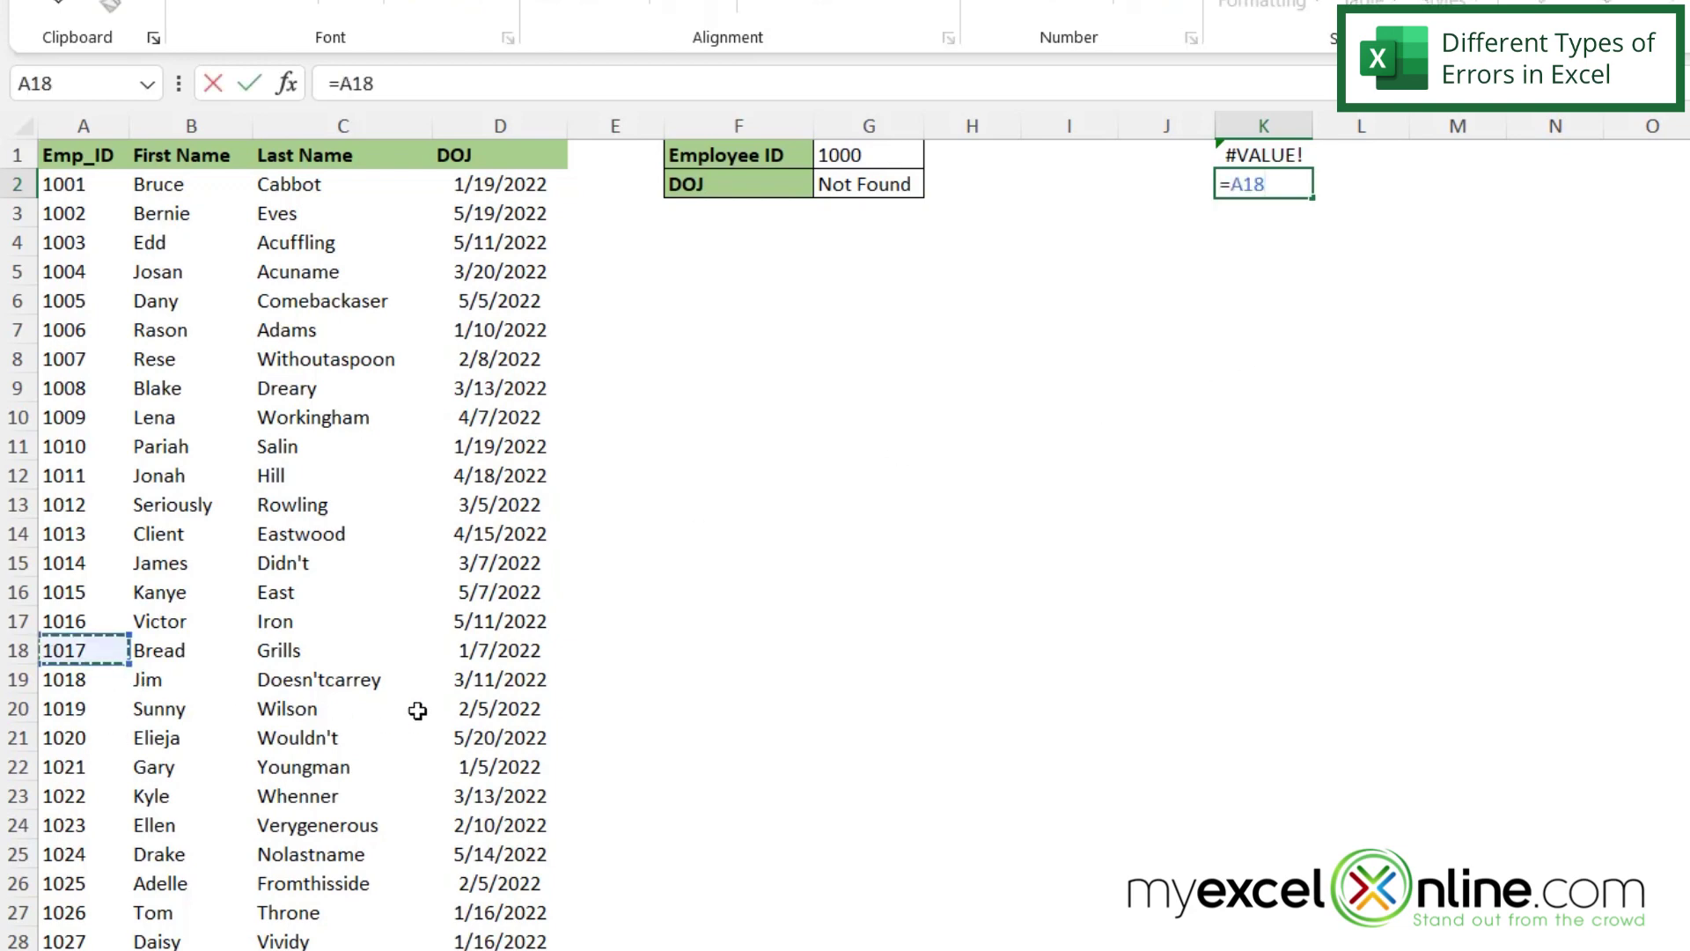
text(/10)
key(Return)
key(Return)
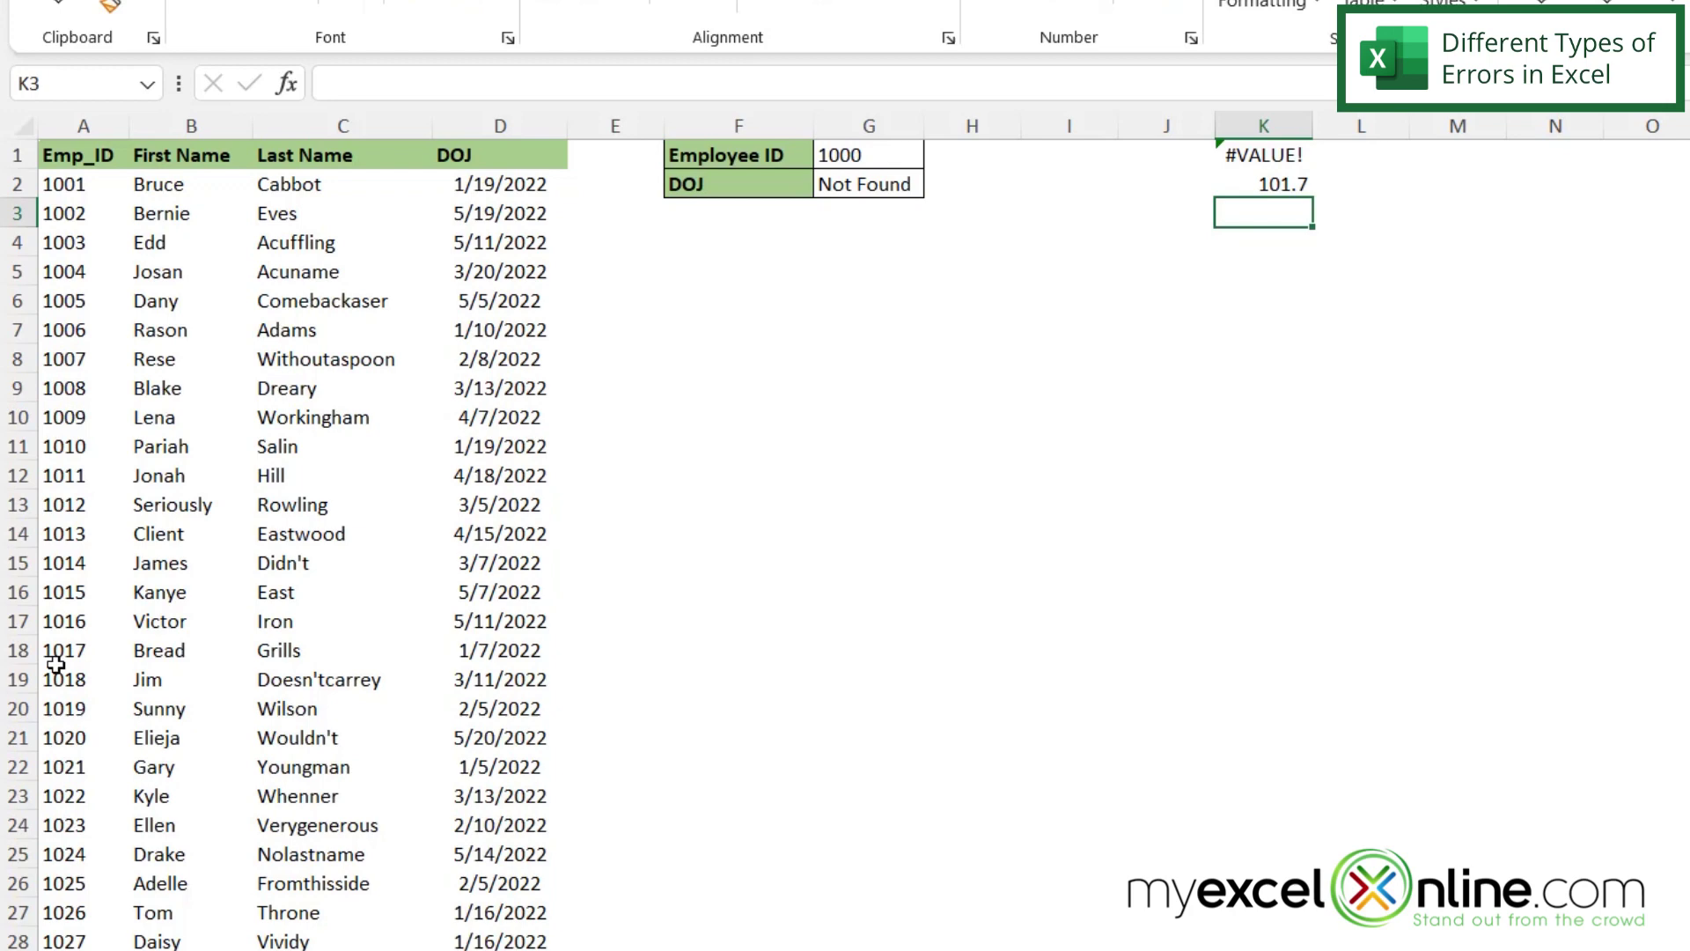
click(18, 650)
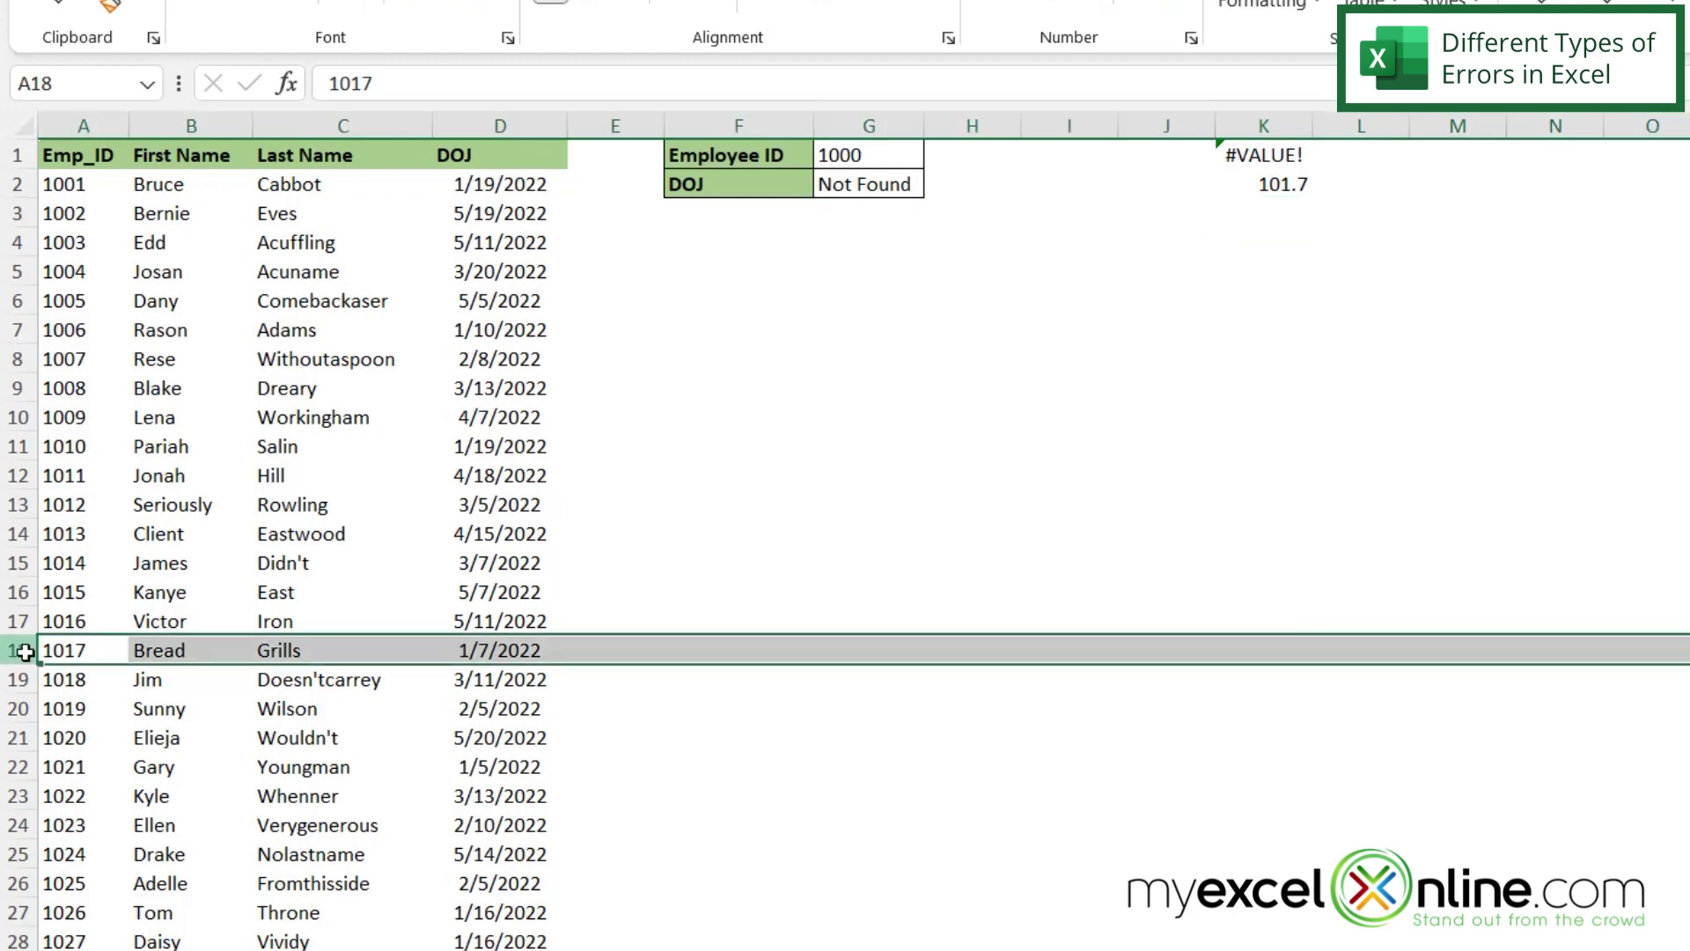
right_click(25, 649)
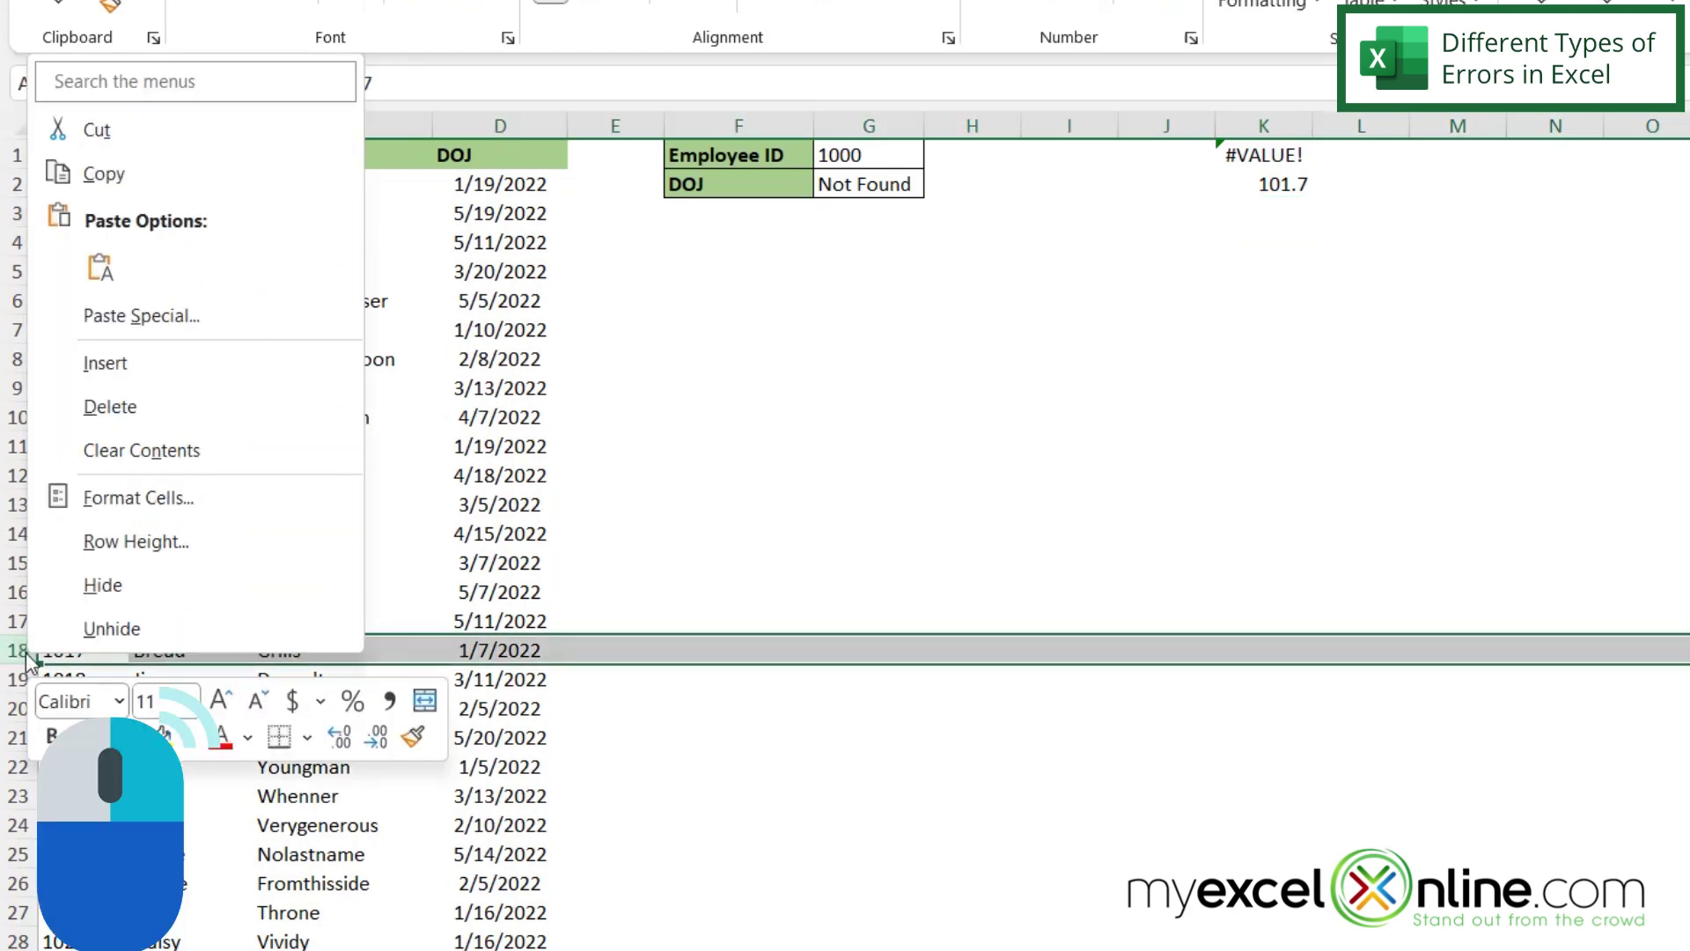
click(110, 406)
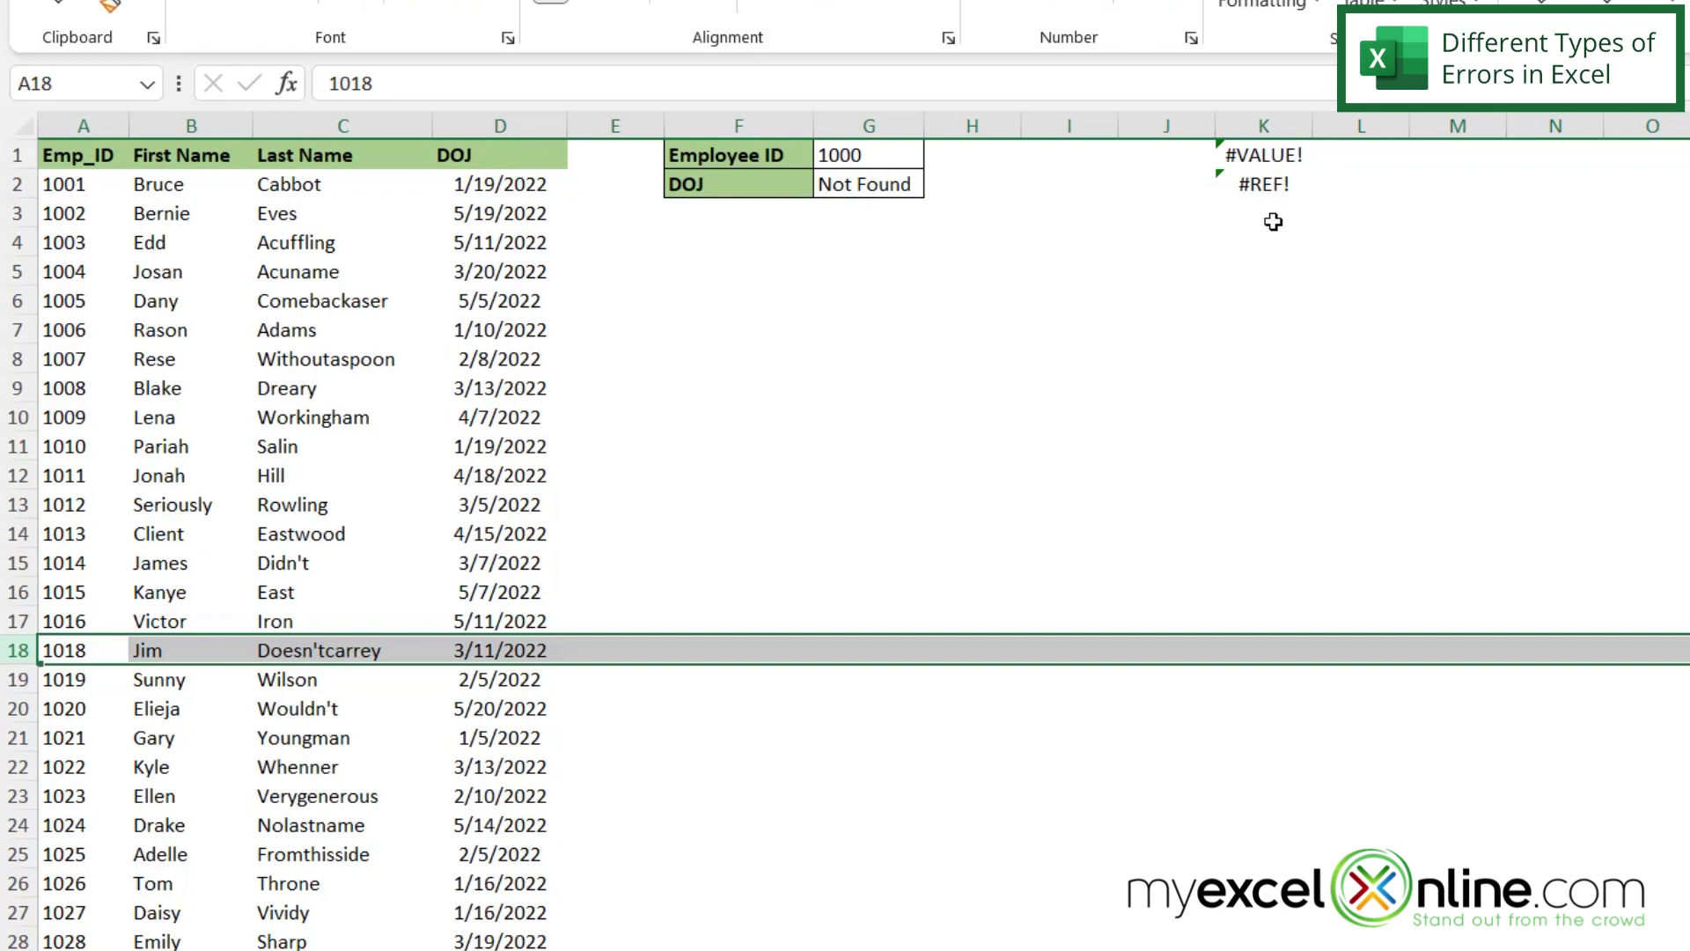
Enter =A4/0 in K3, dividing employee ID 1003 by zero to get #DIV/0!
click(1264, 186)
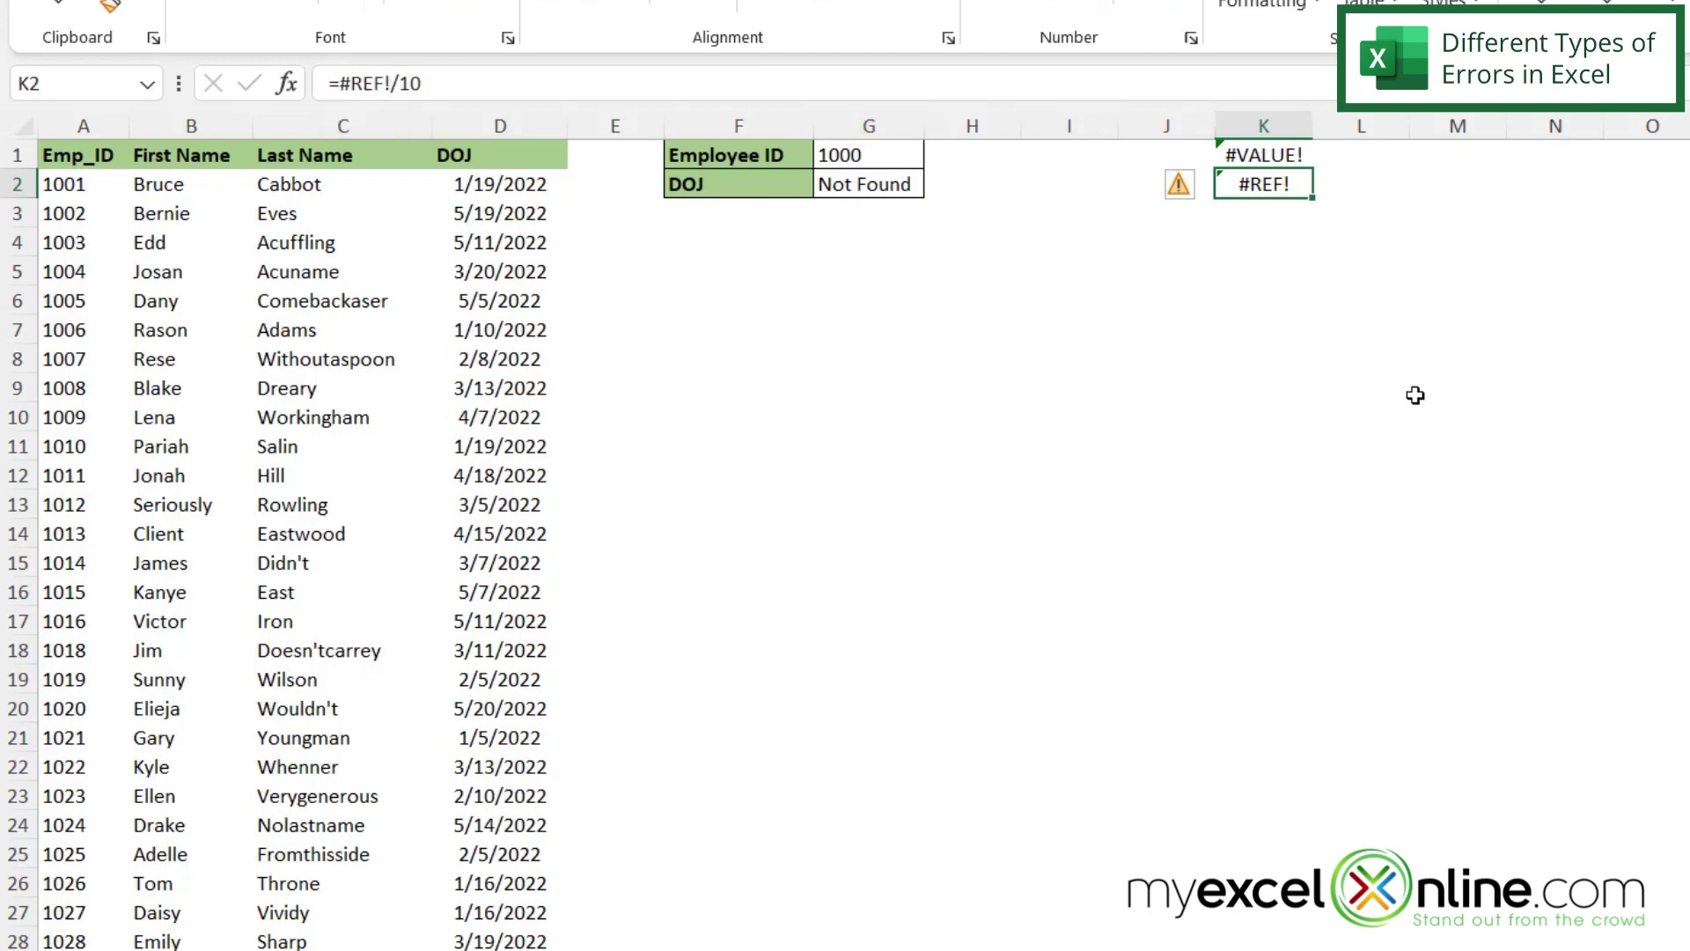
click(1246, 216)
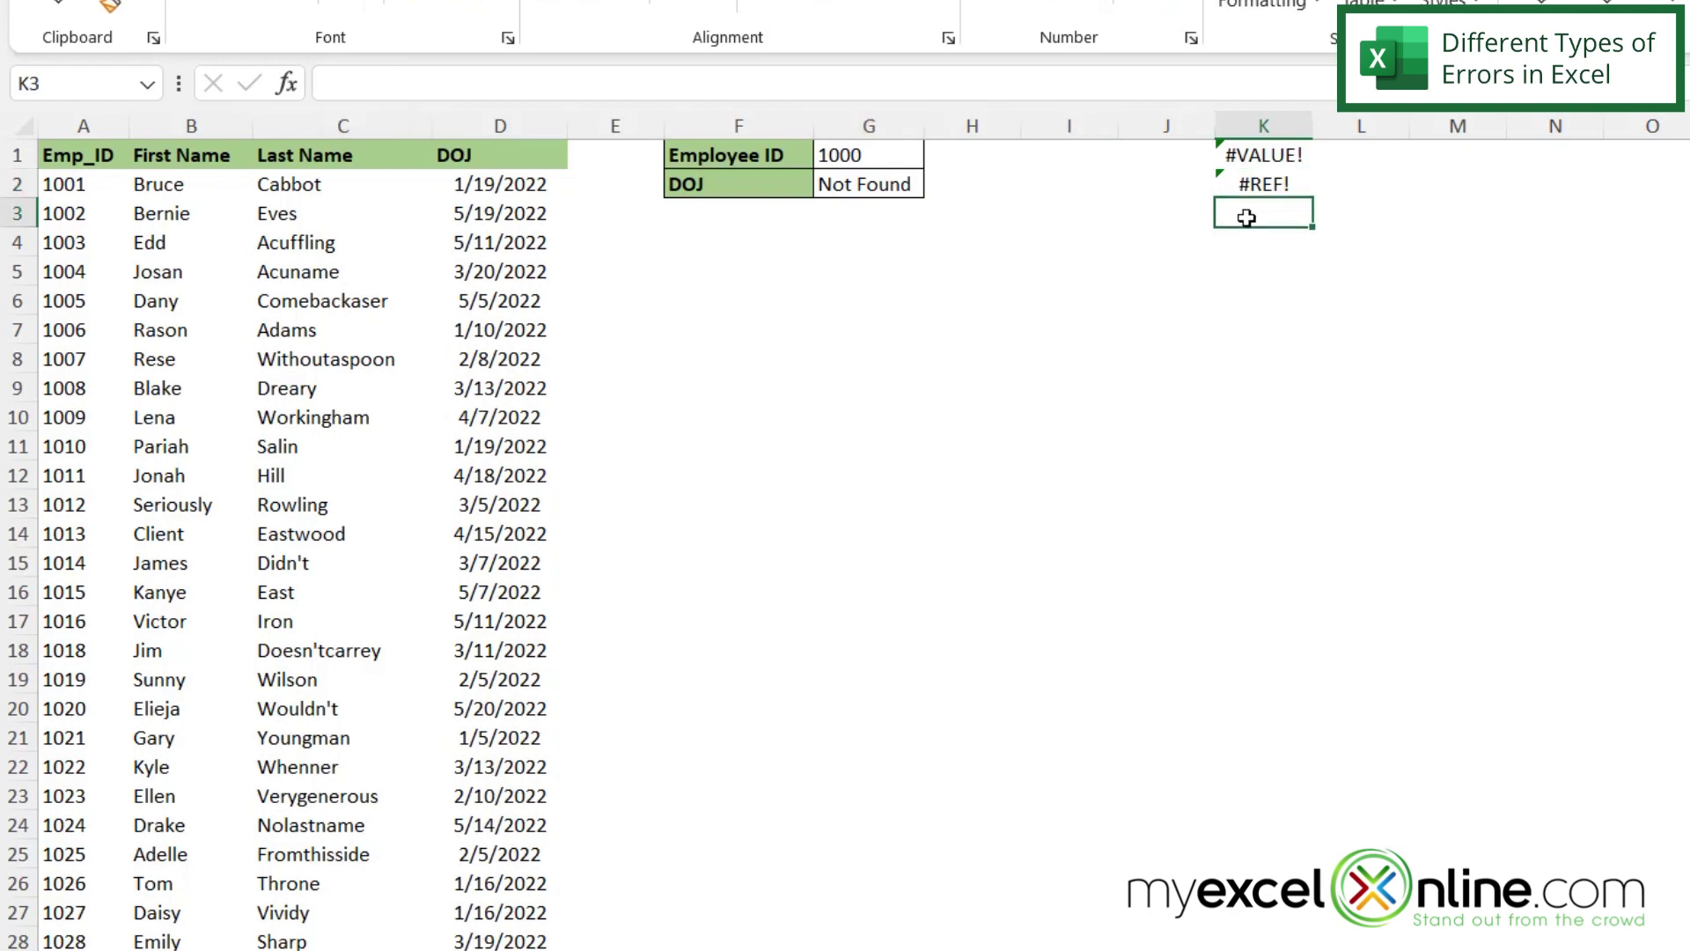
text(=)
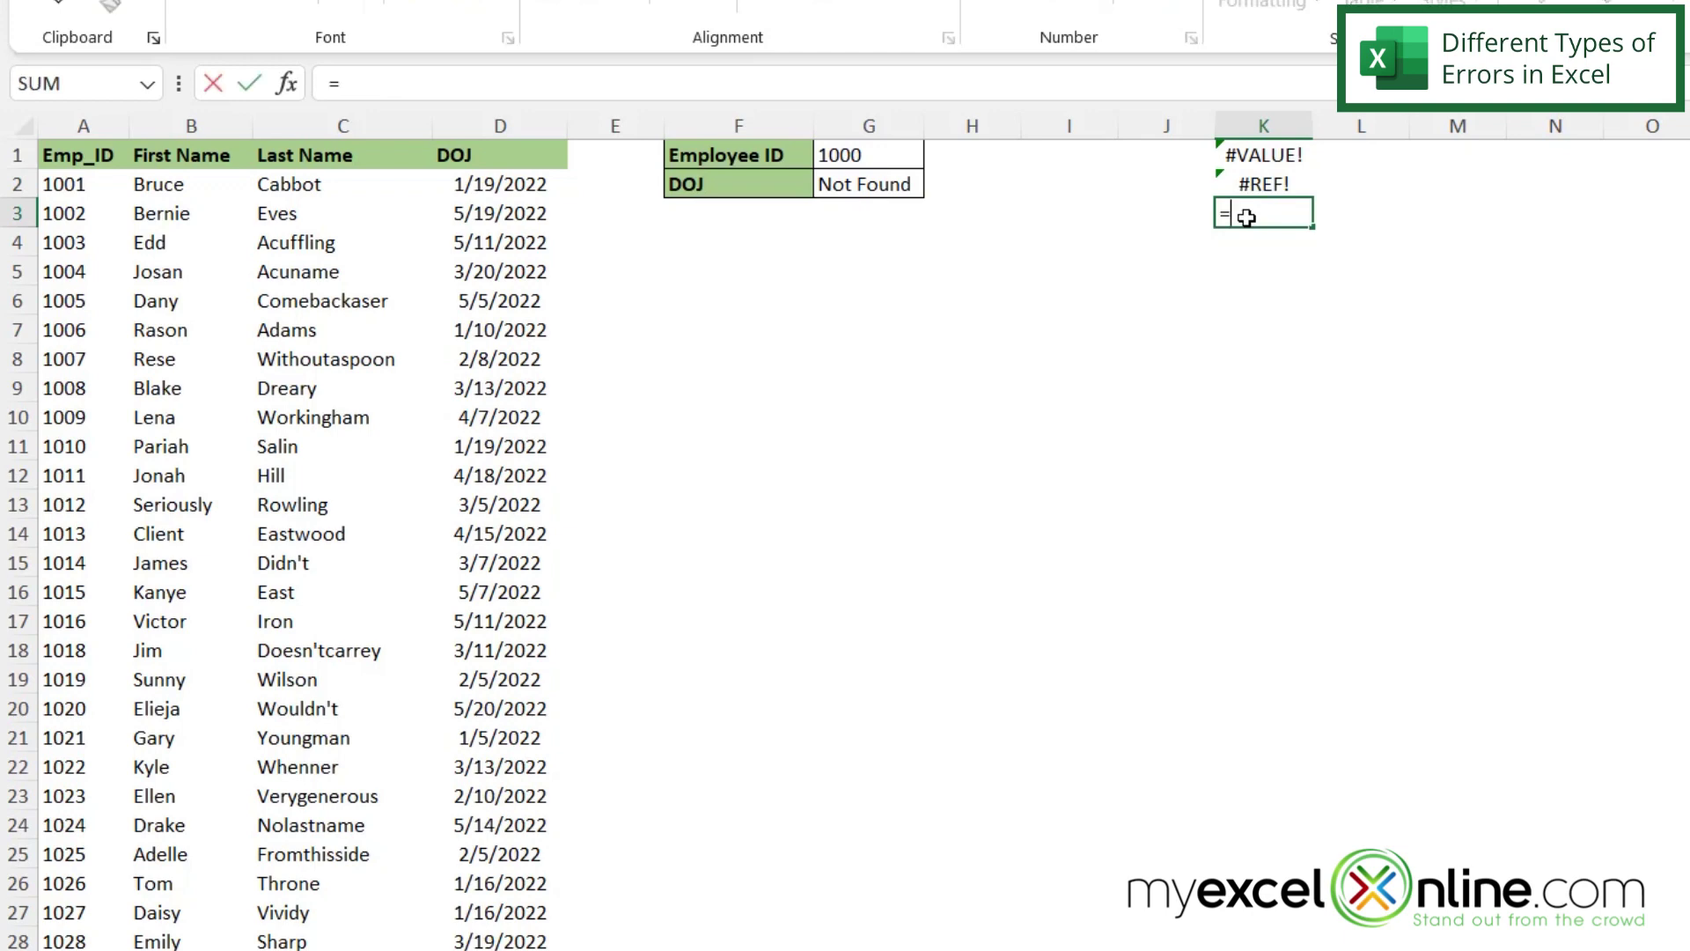
click(64, 241)
text(/)
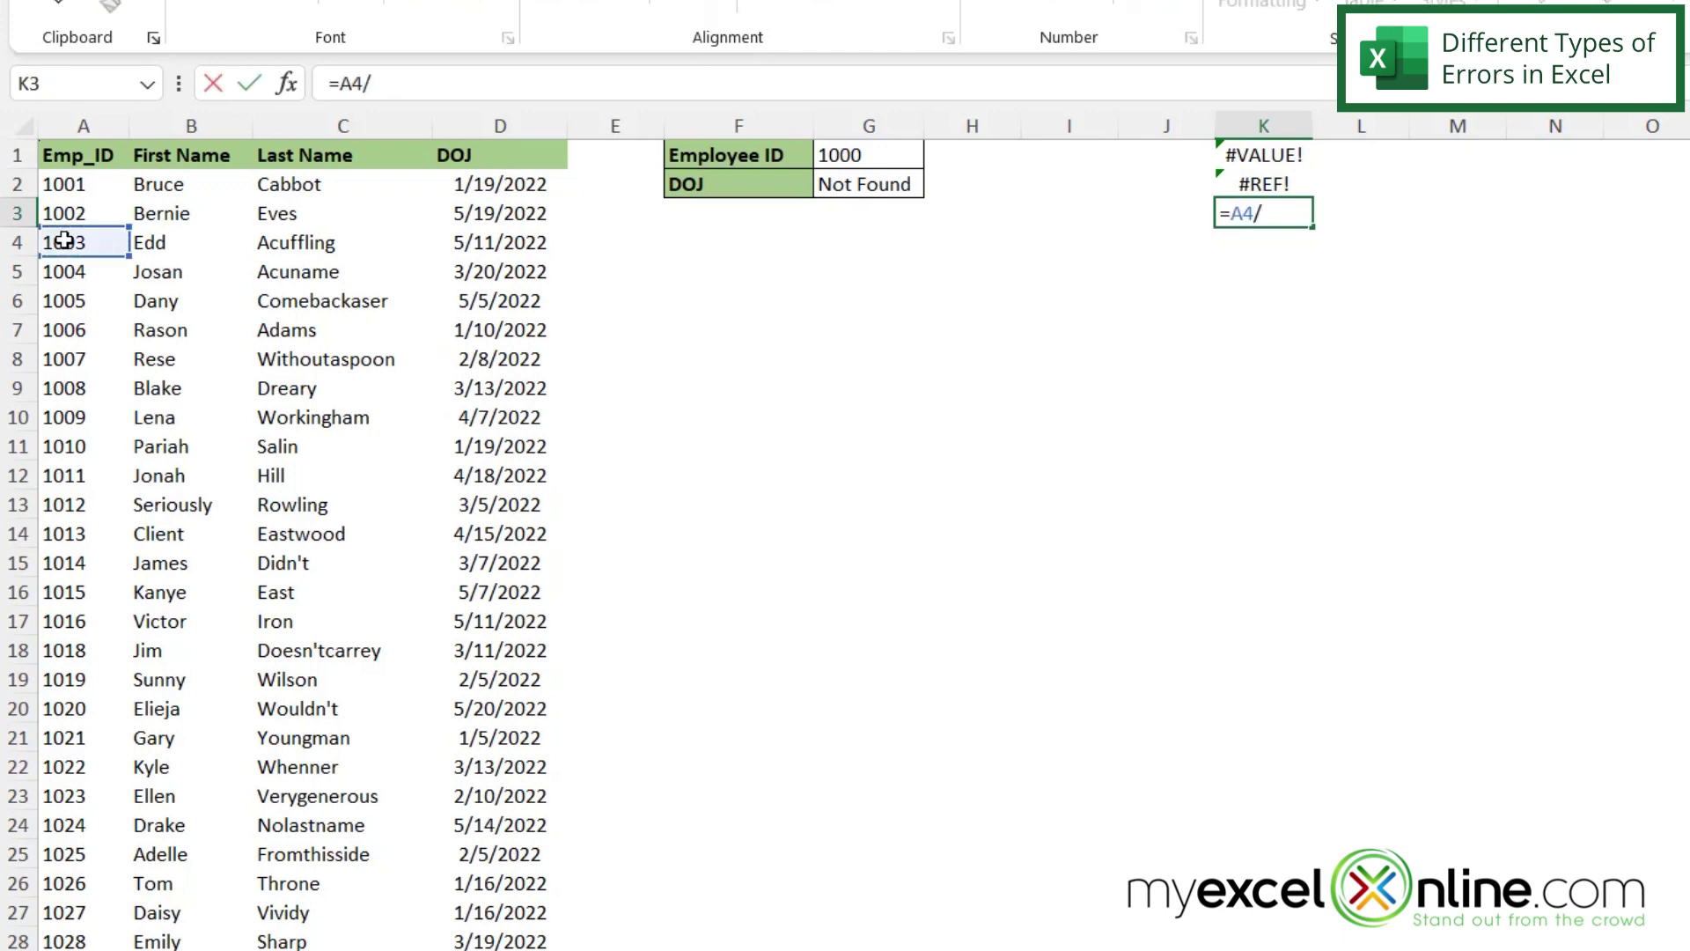
text(0)
key(Return)
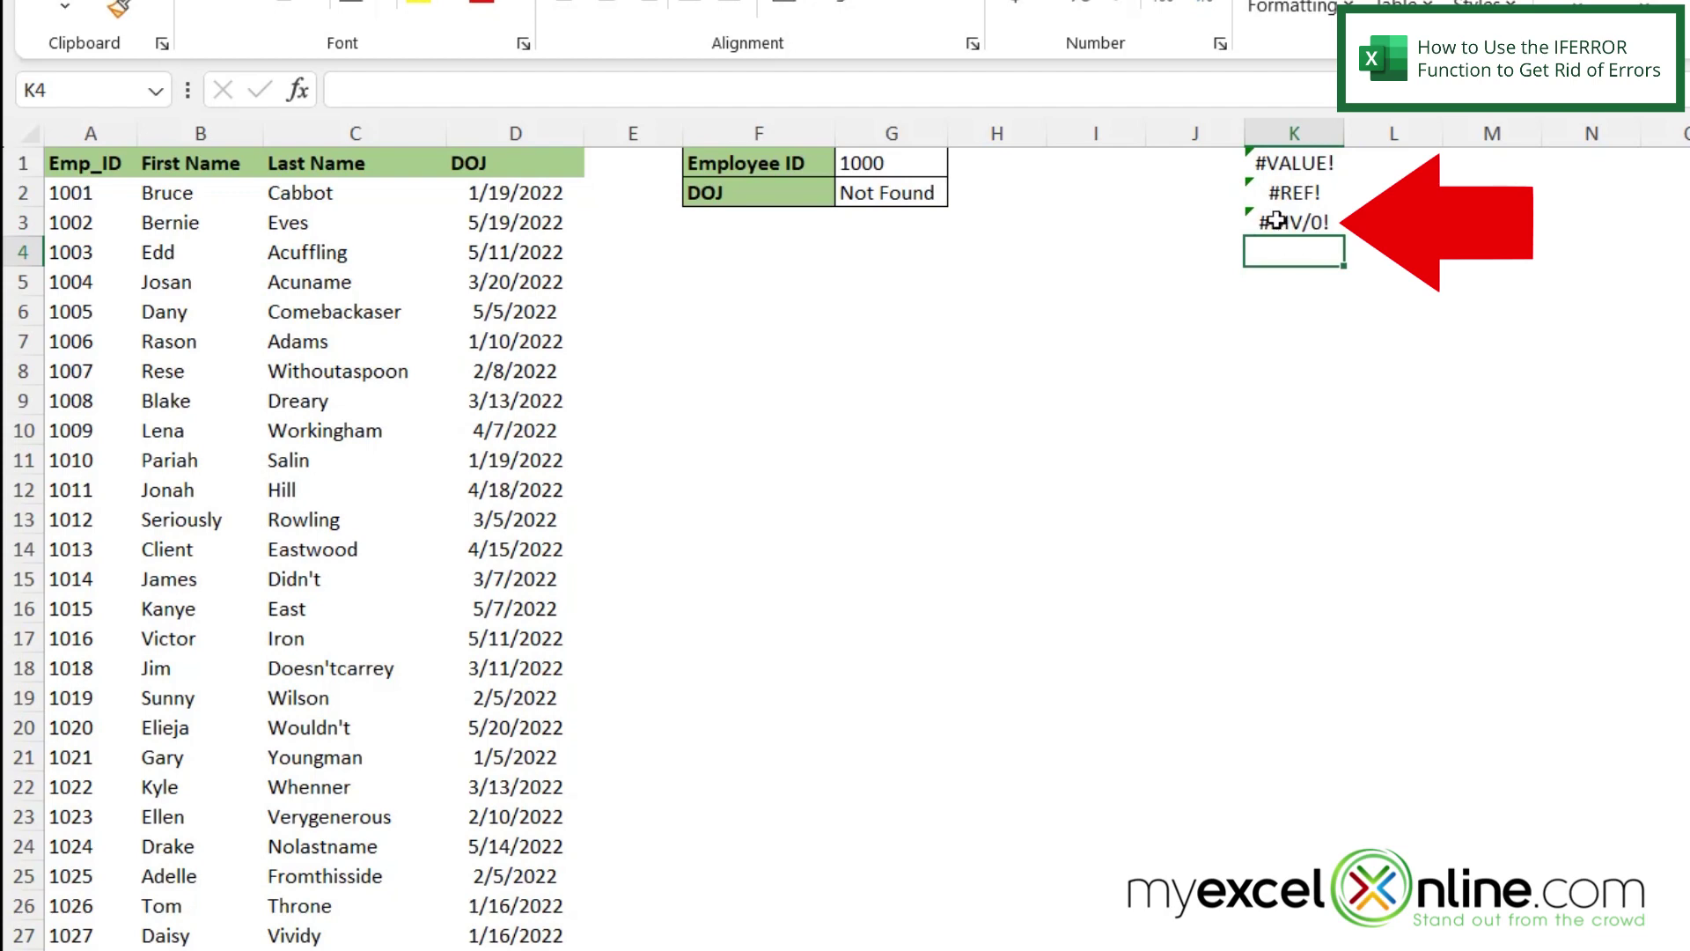
Wrap K3's divide-by-zero formula in IFERROR with a 0 fallback so it displays 0
click(1301, 222)
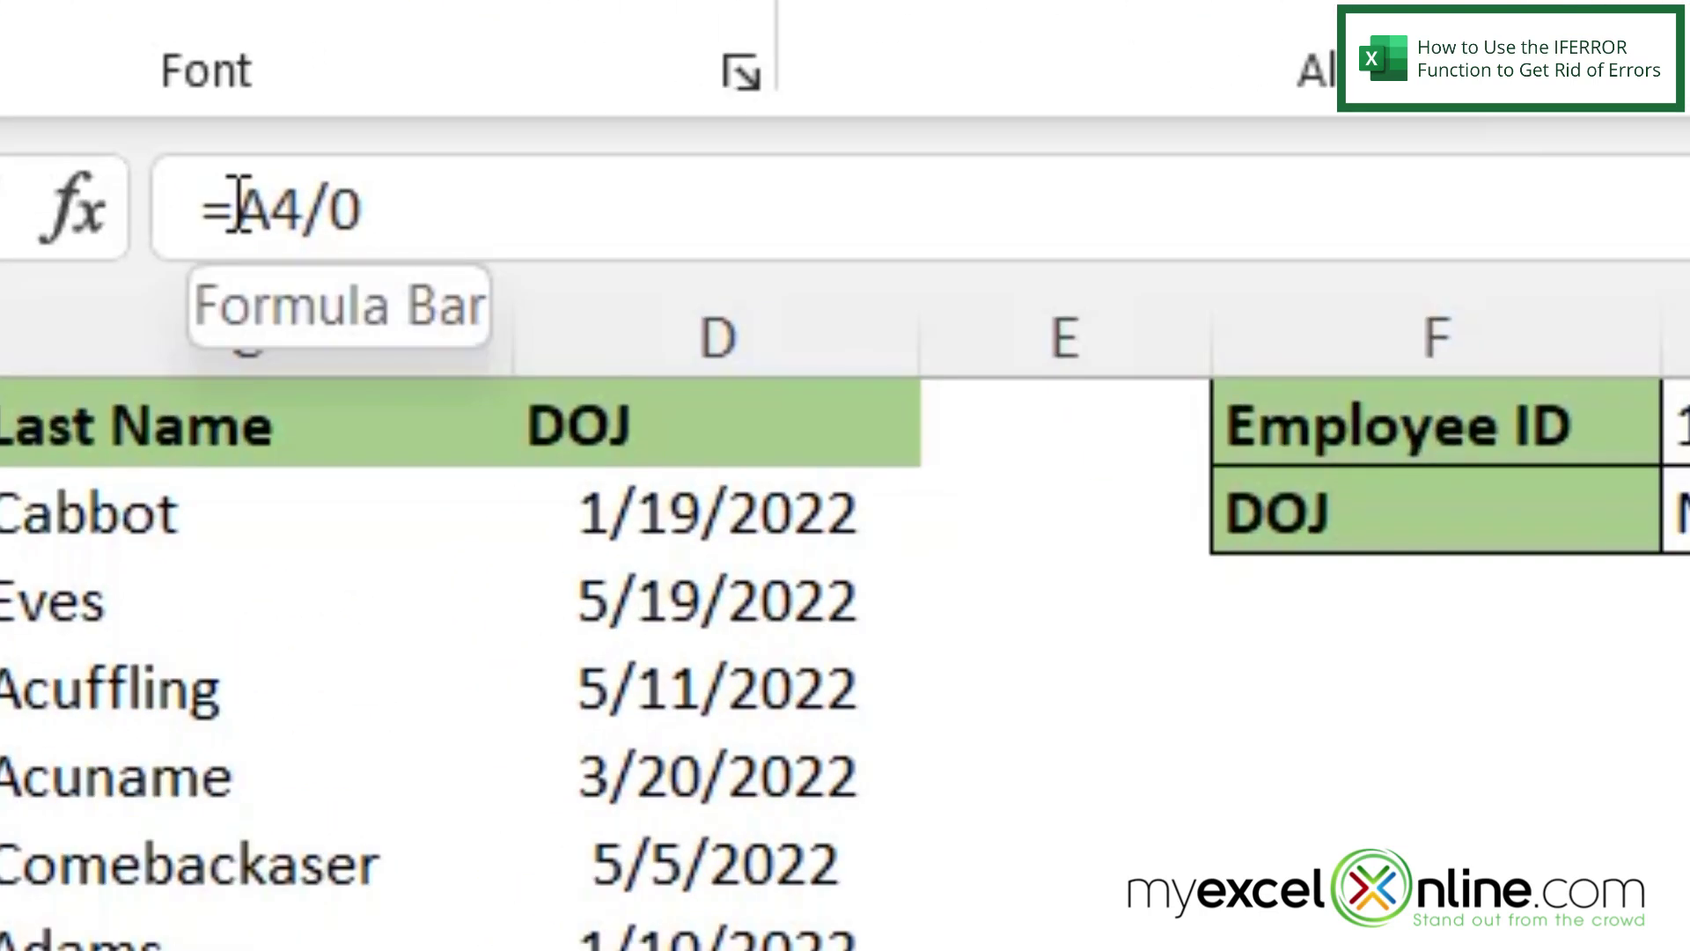
click(238, 208)
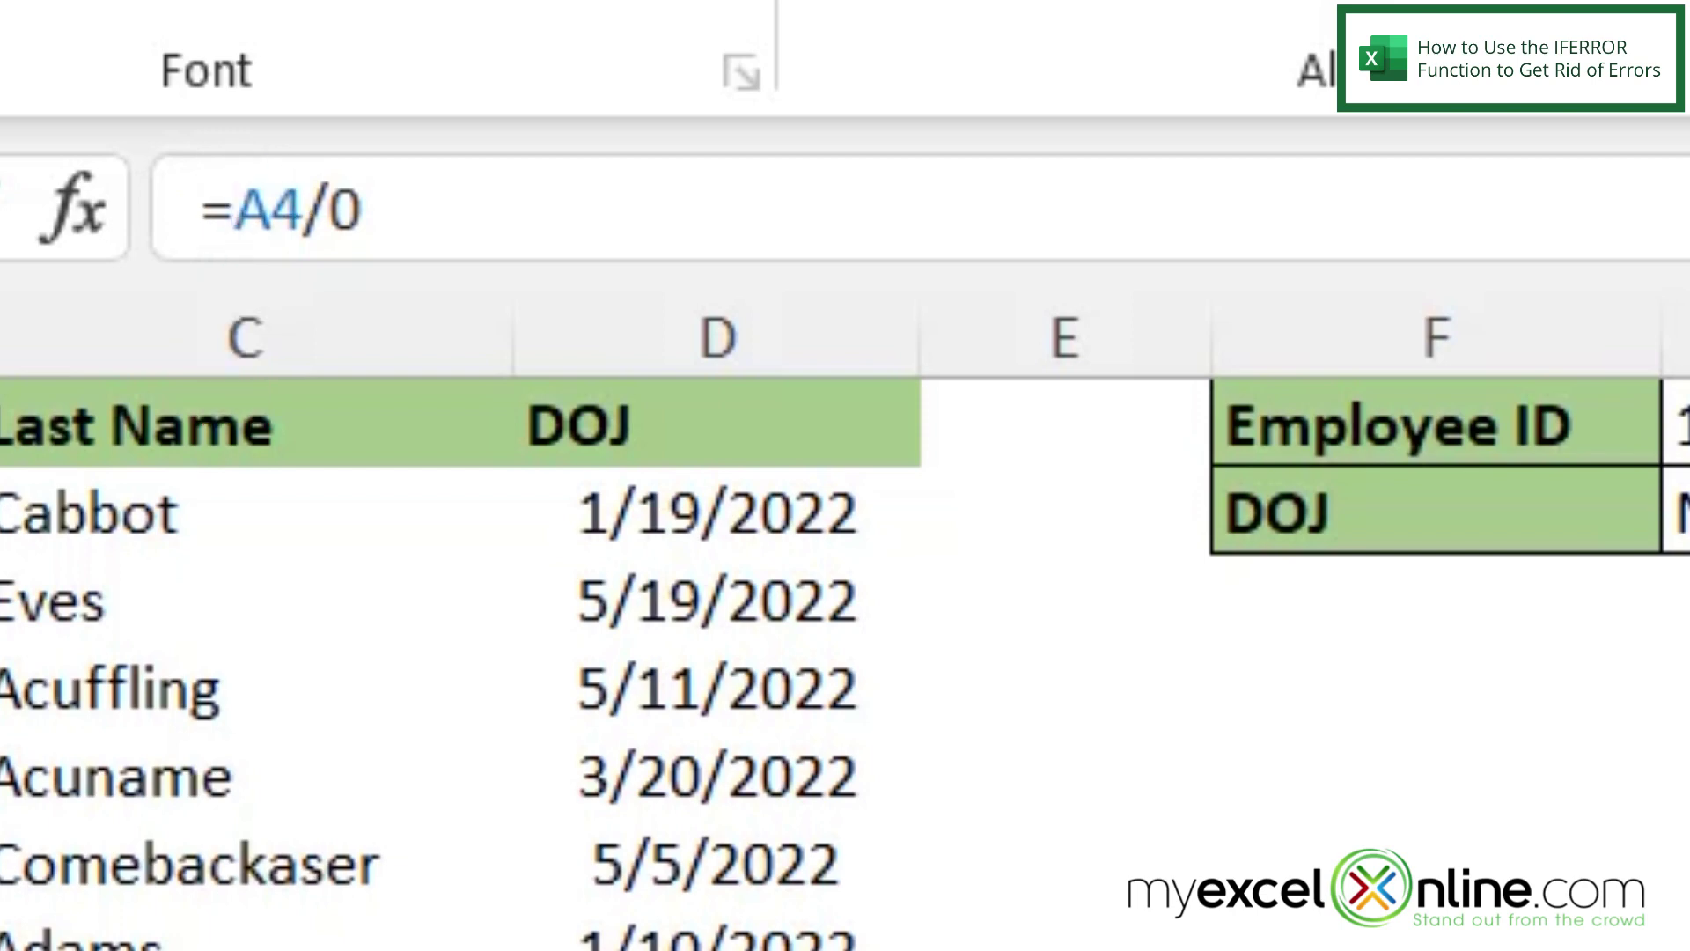
text(iferror)
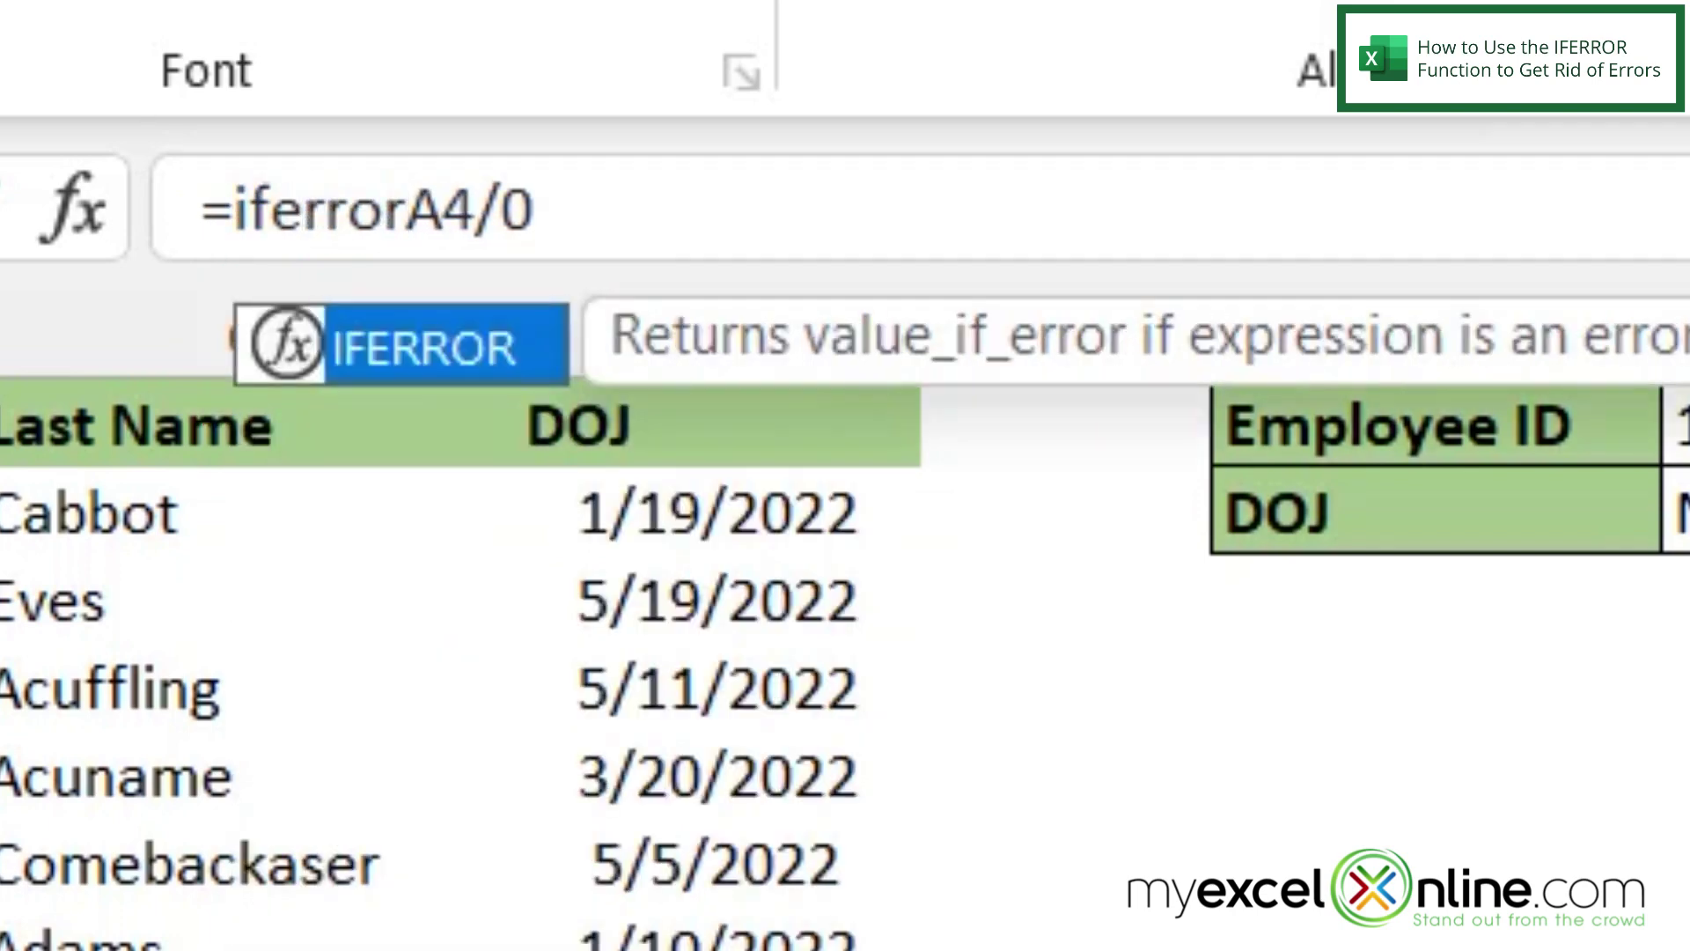
text(()
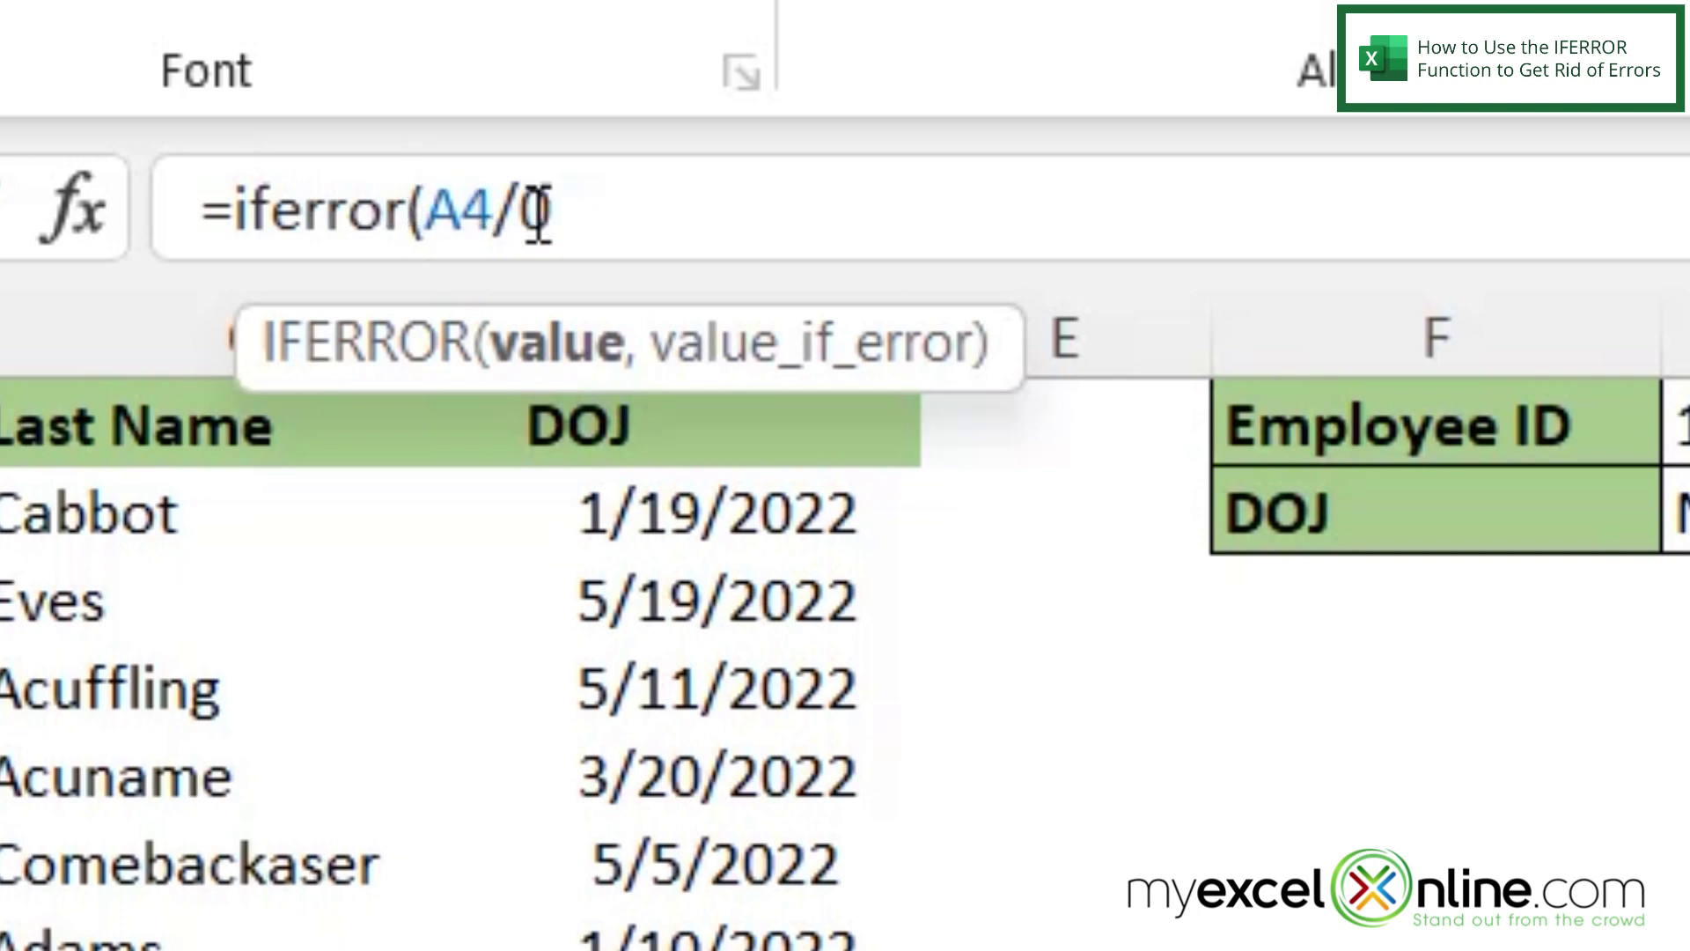
click(647, 205)
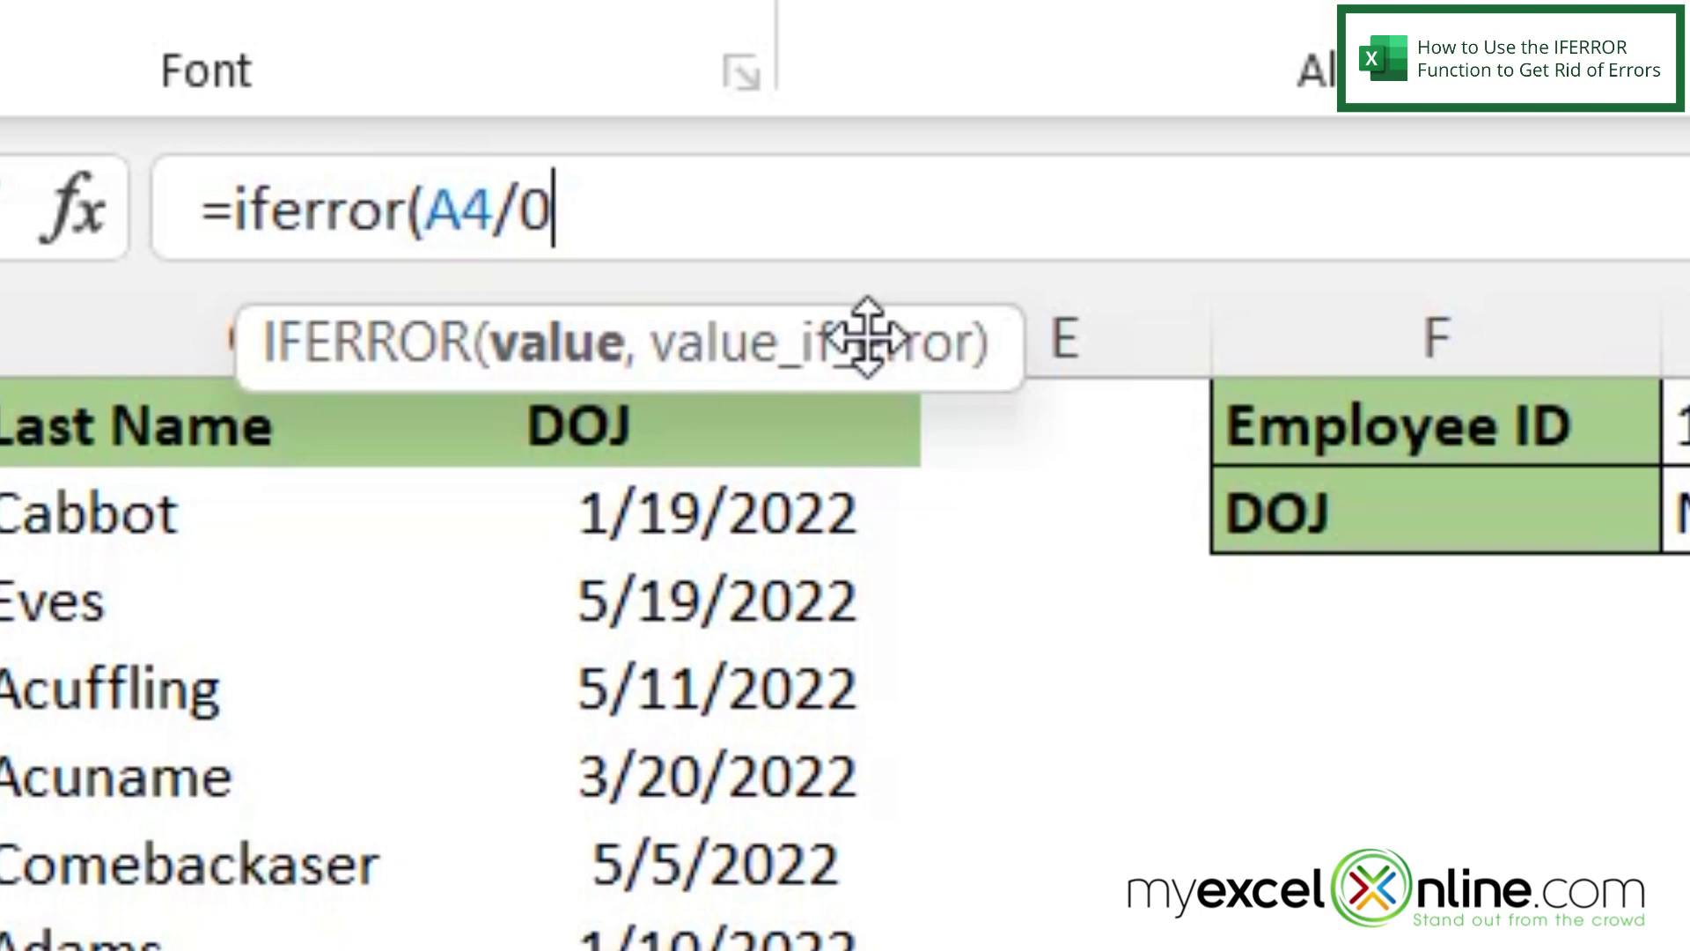
text(,)
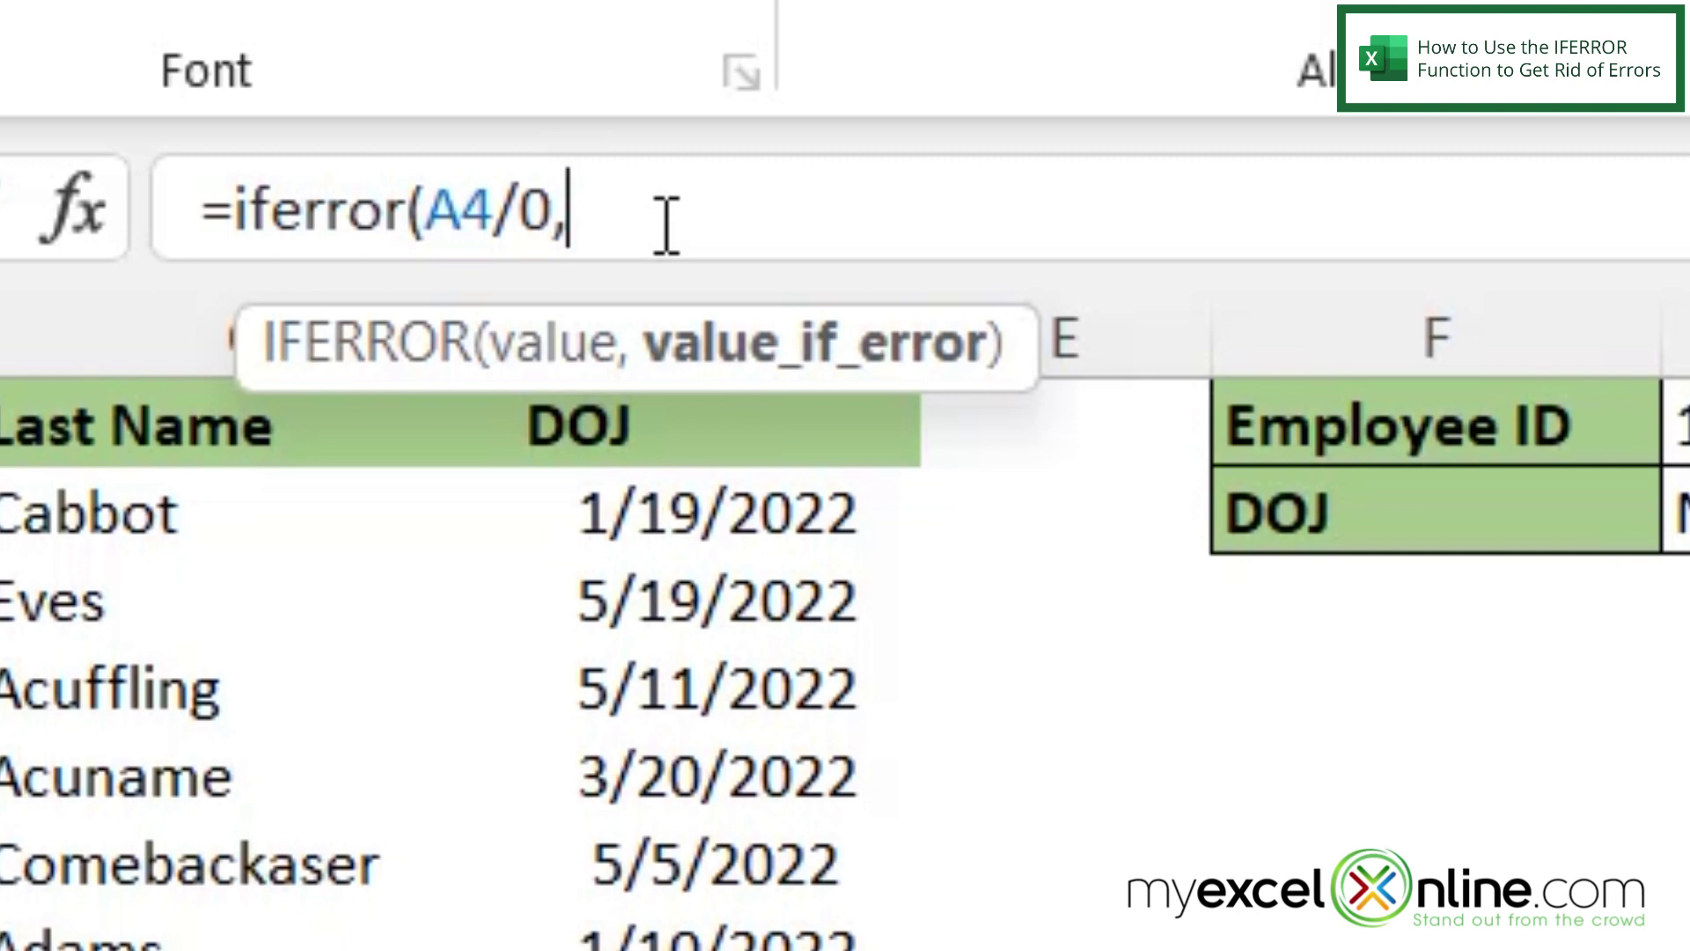
text(0)
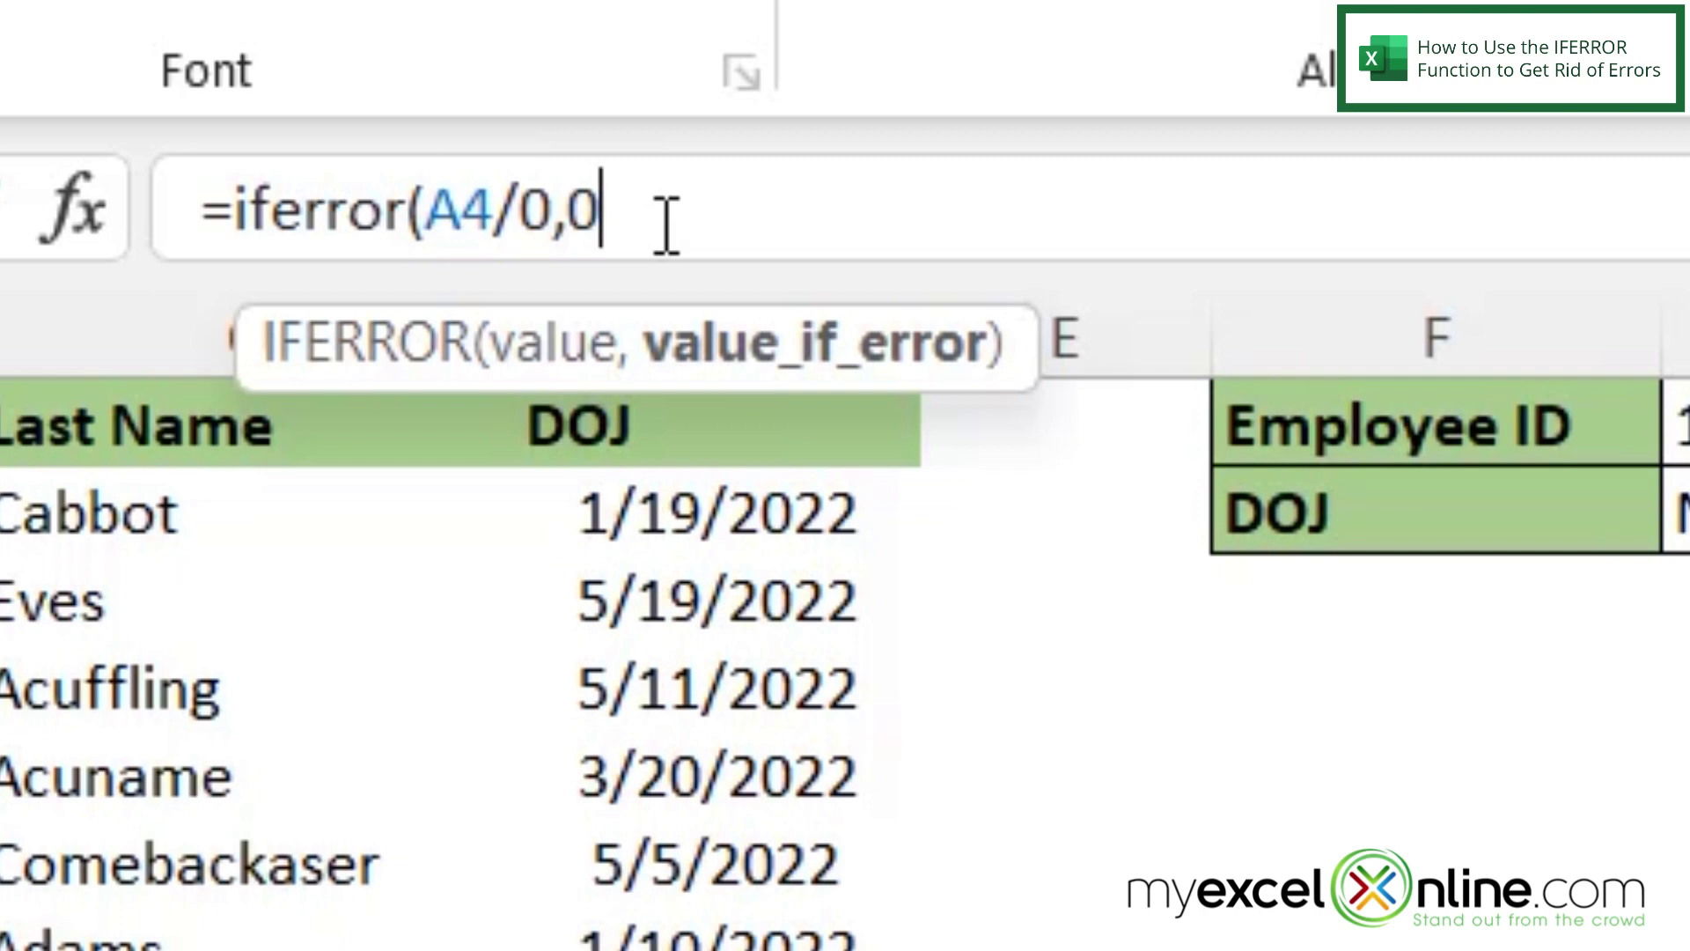
text())
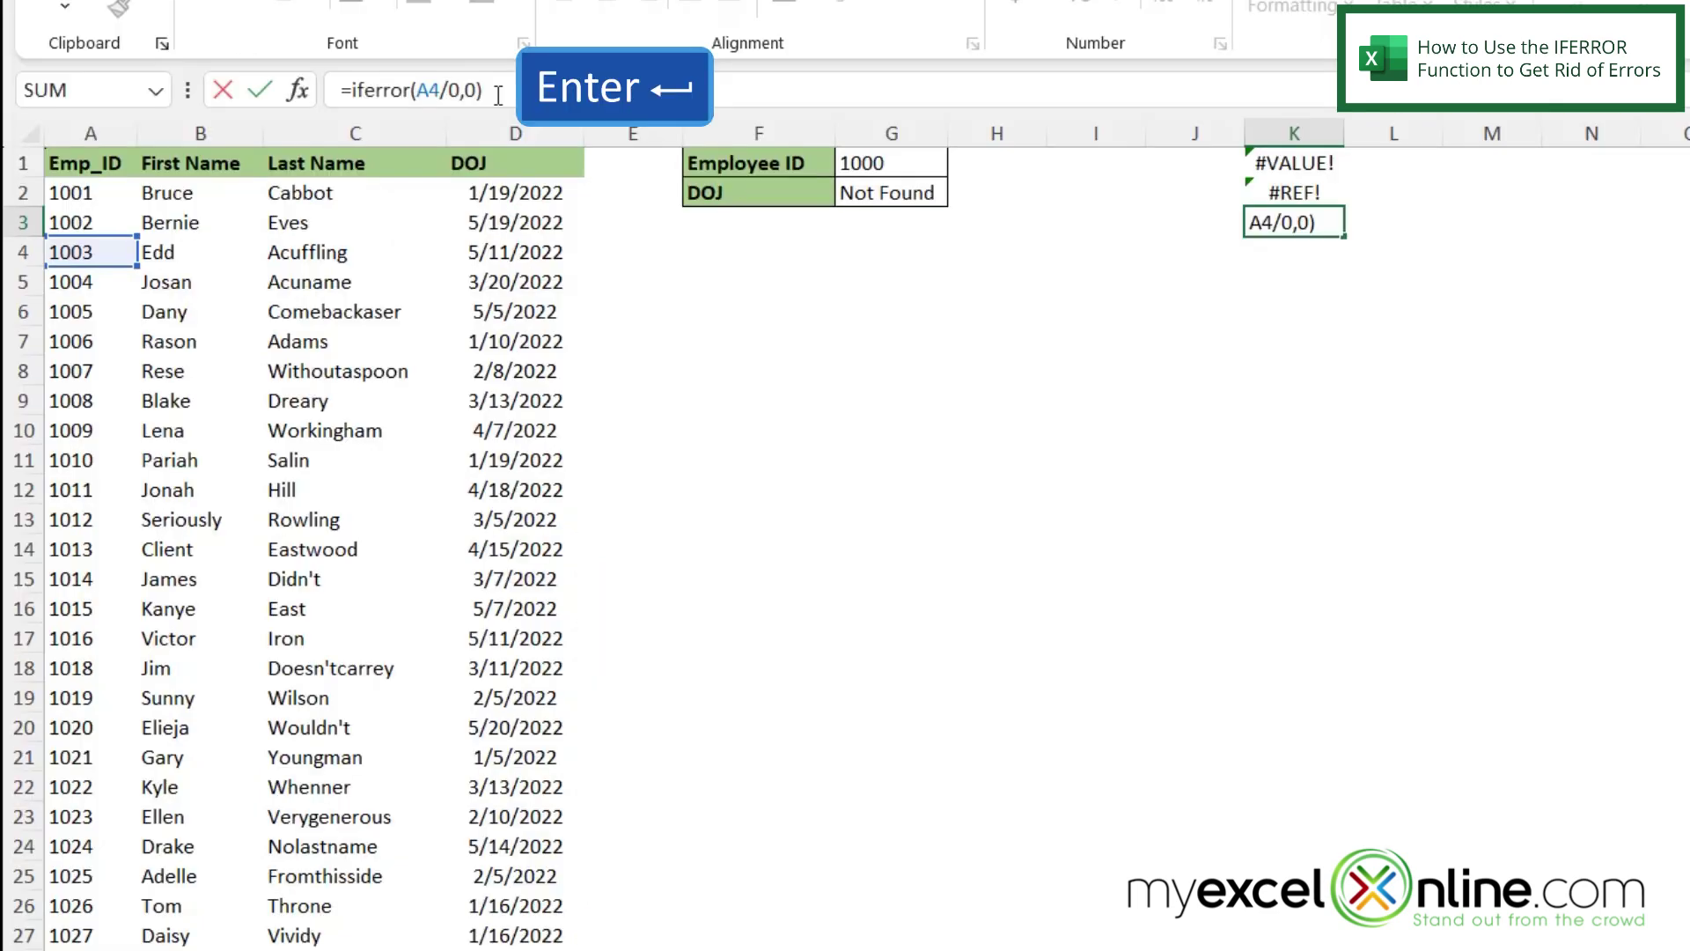
key(Return)
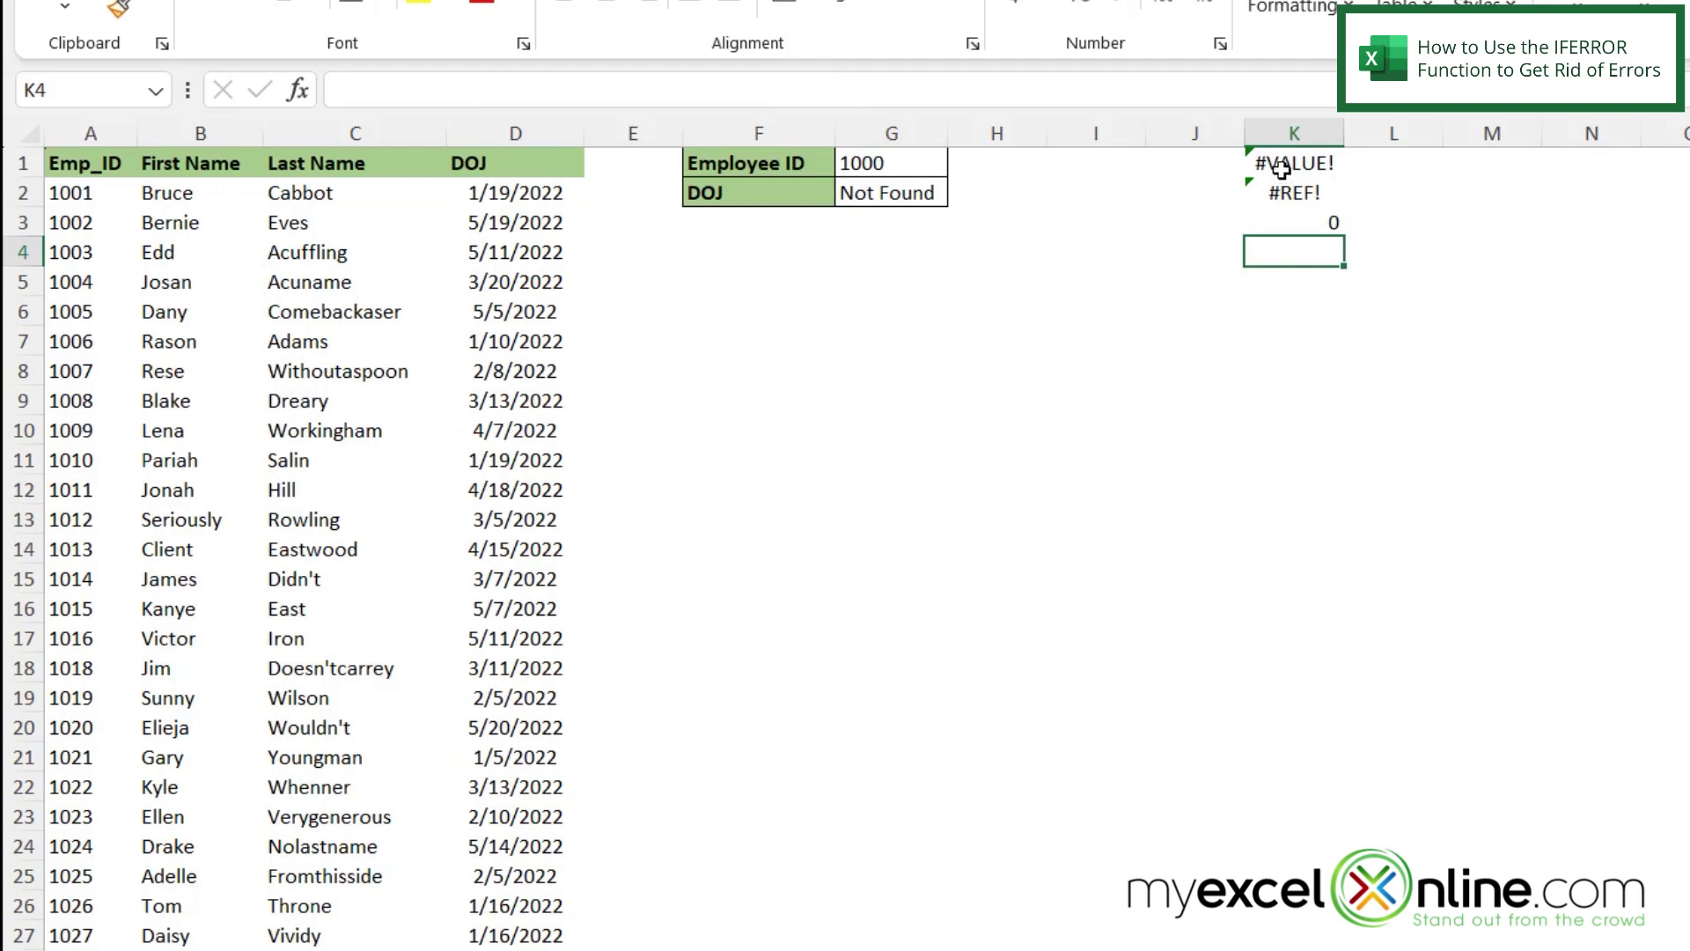
Change K1's formula to =IFERROR(C2+12,0) so it displays 0
click(1288, 163)
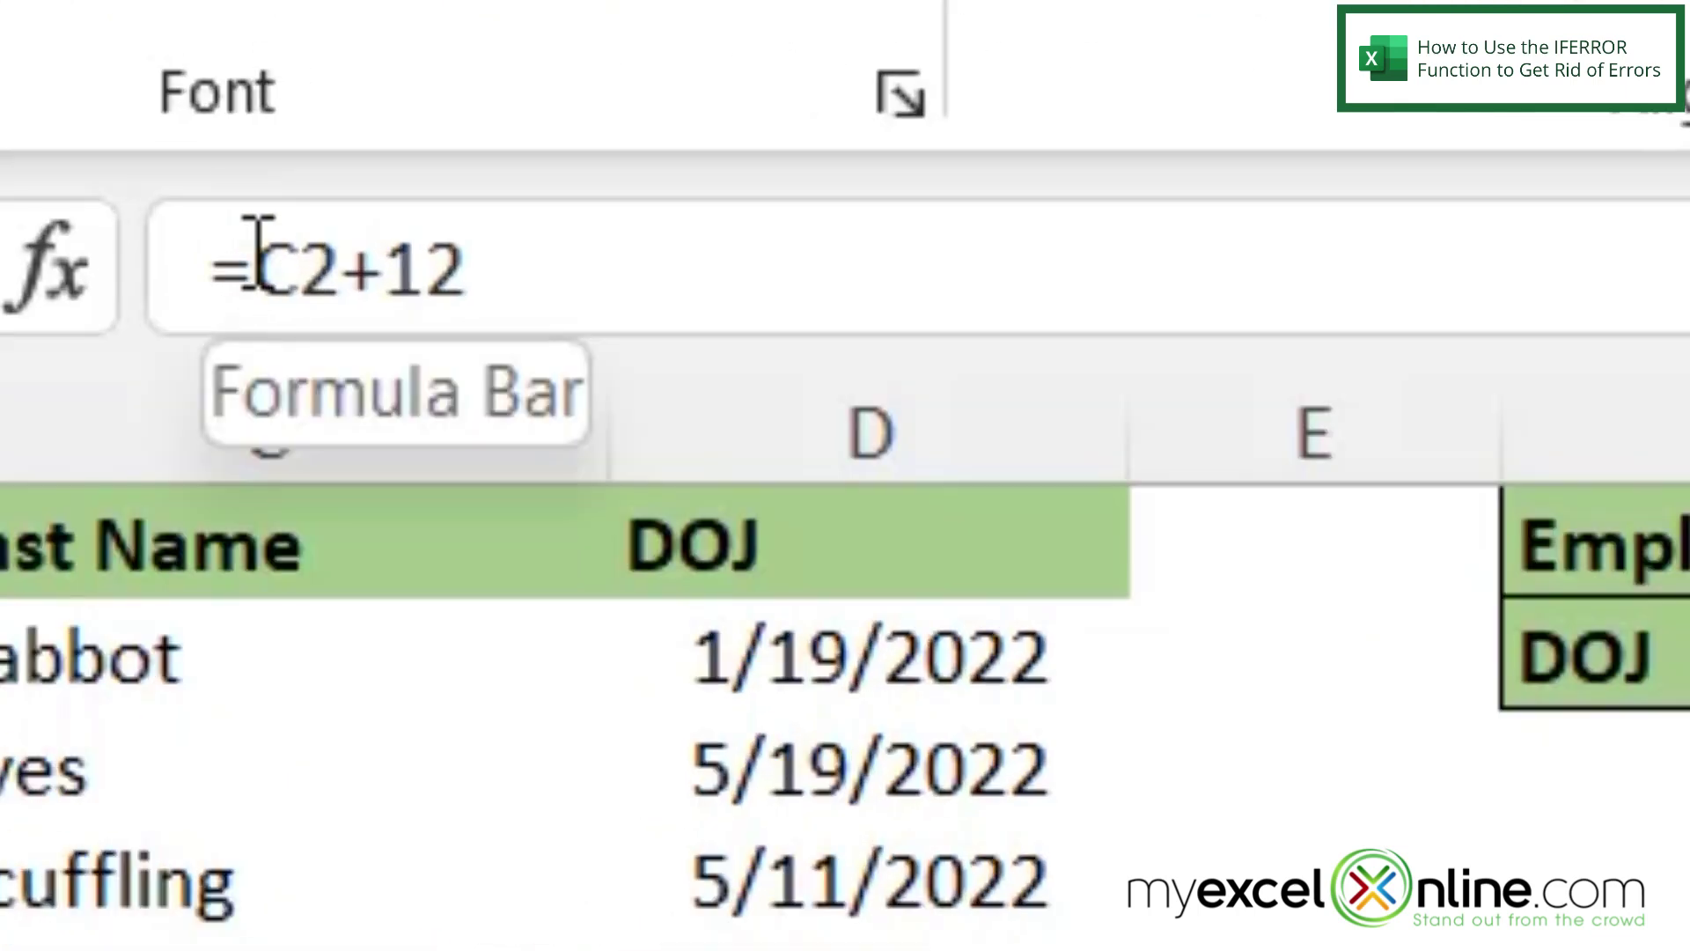
click(353, 91)
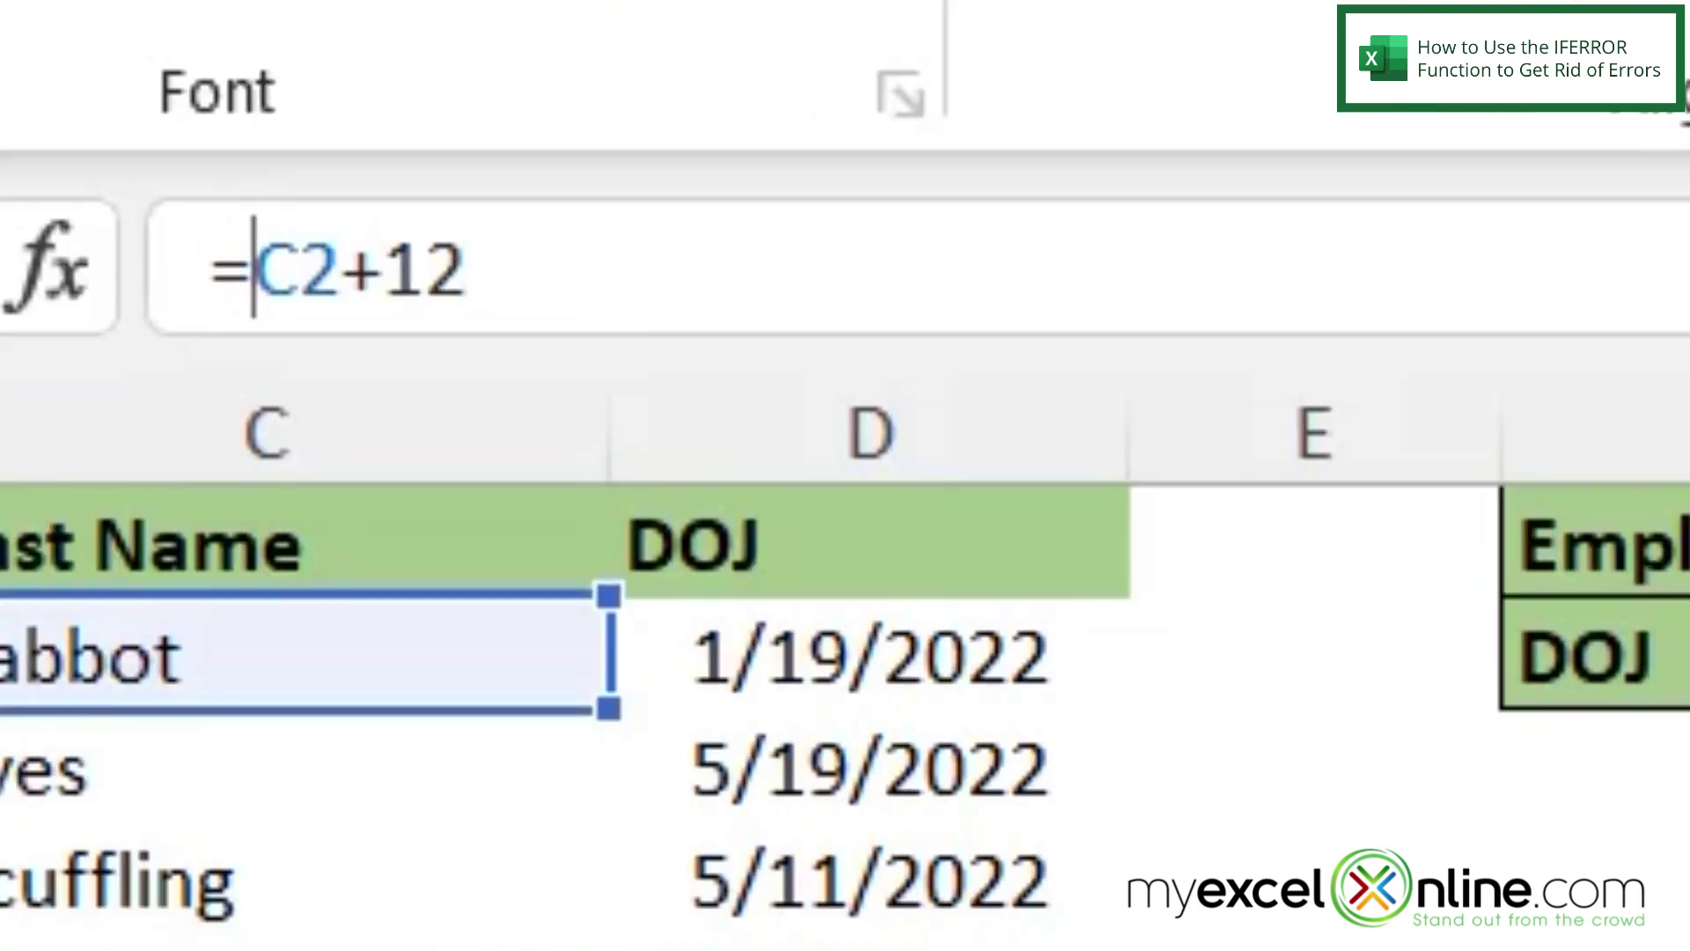
text(if)
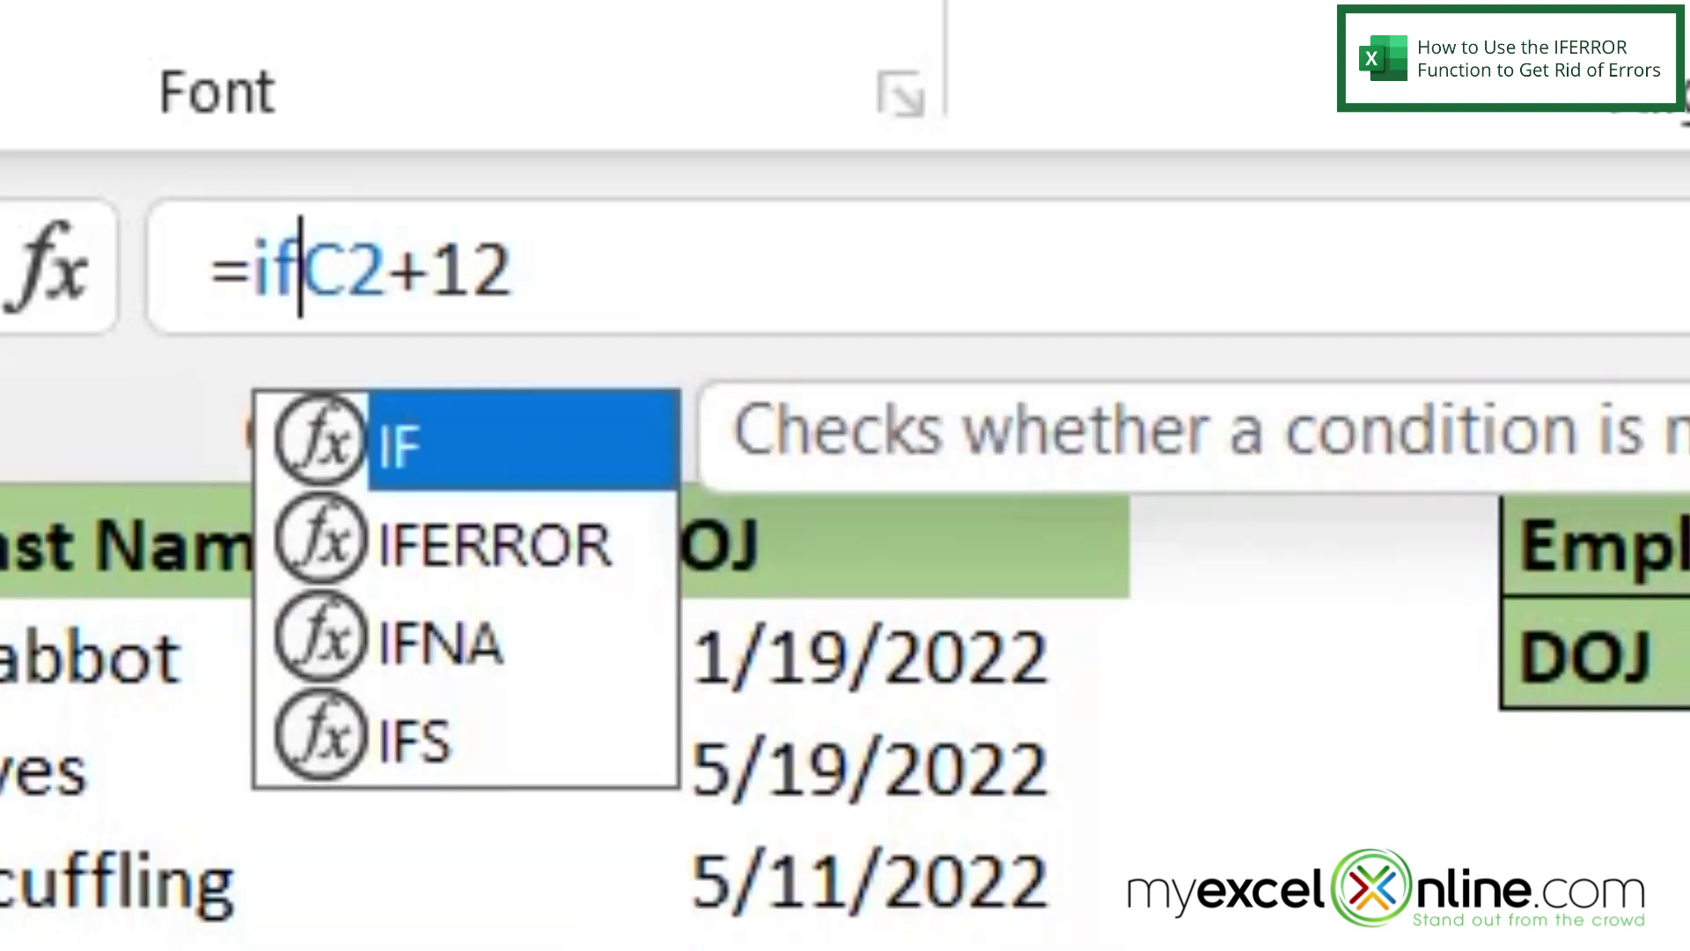
text(error()
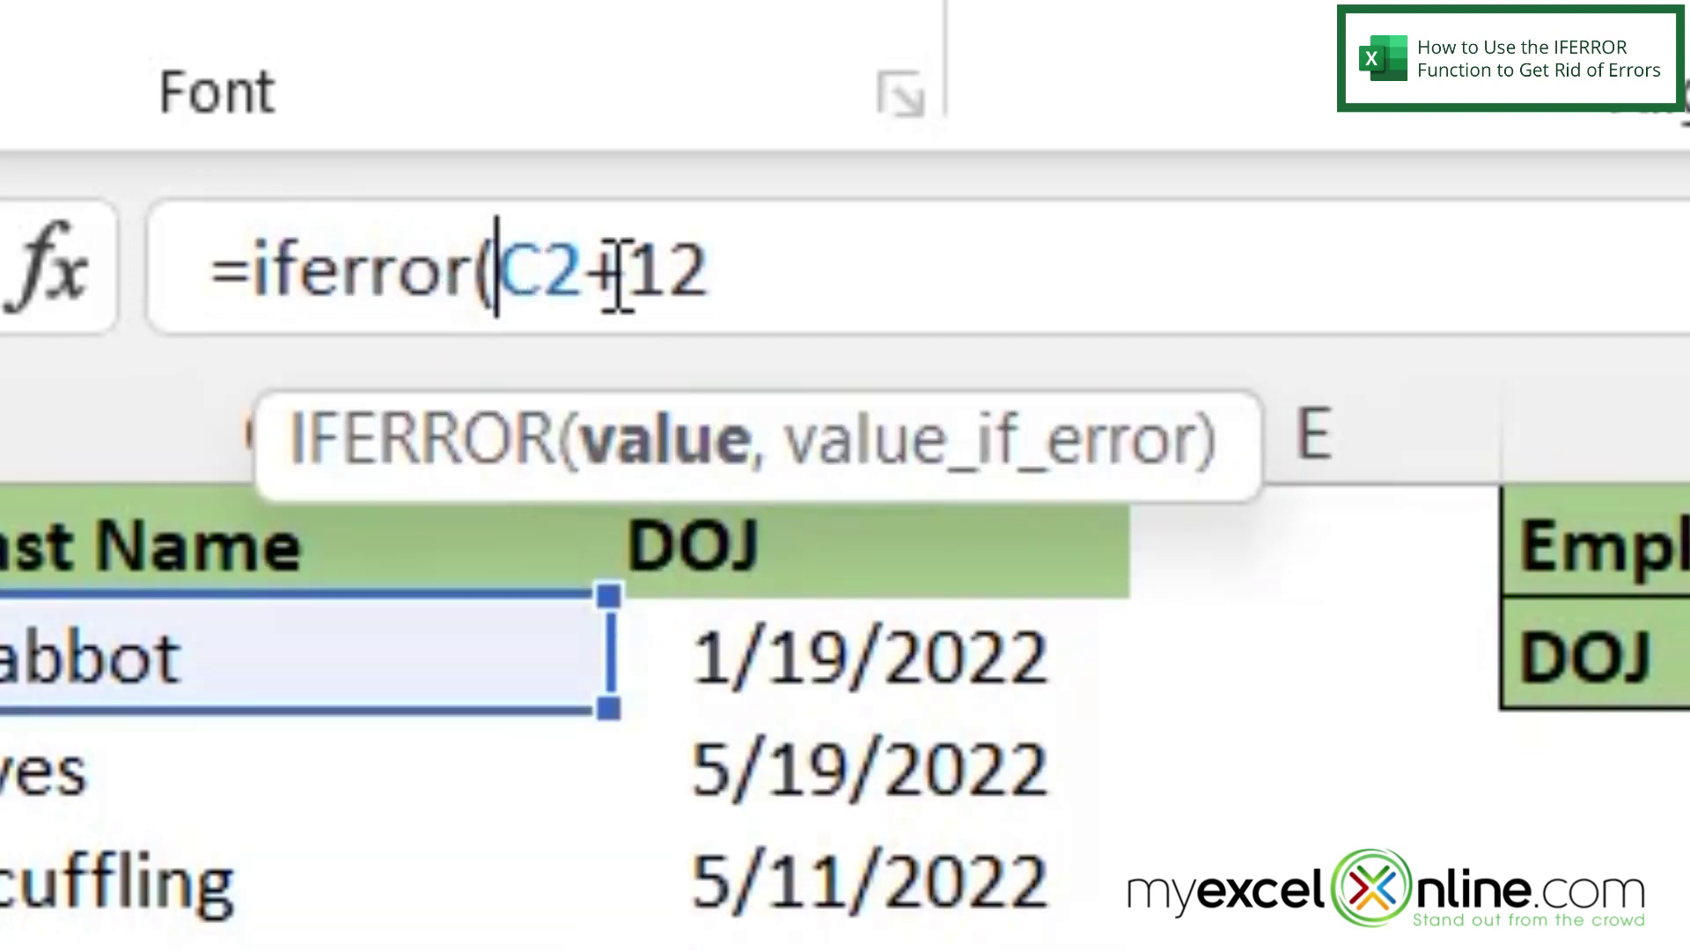
click(748, 257)
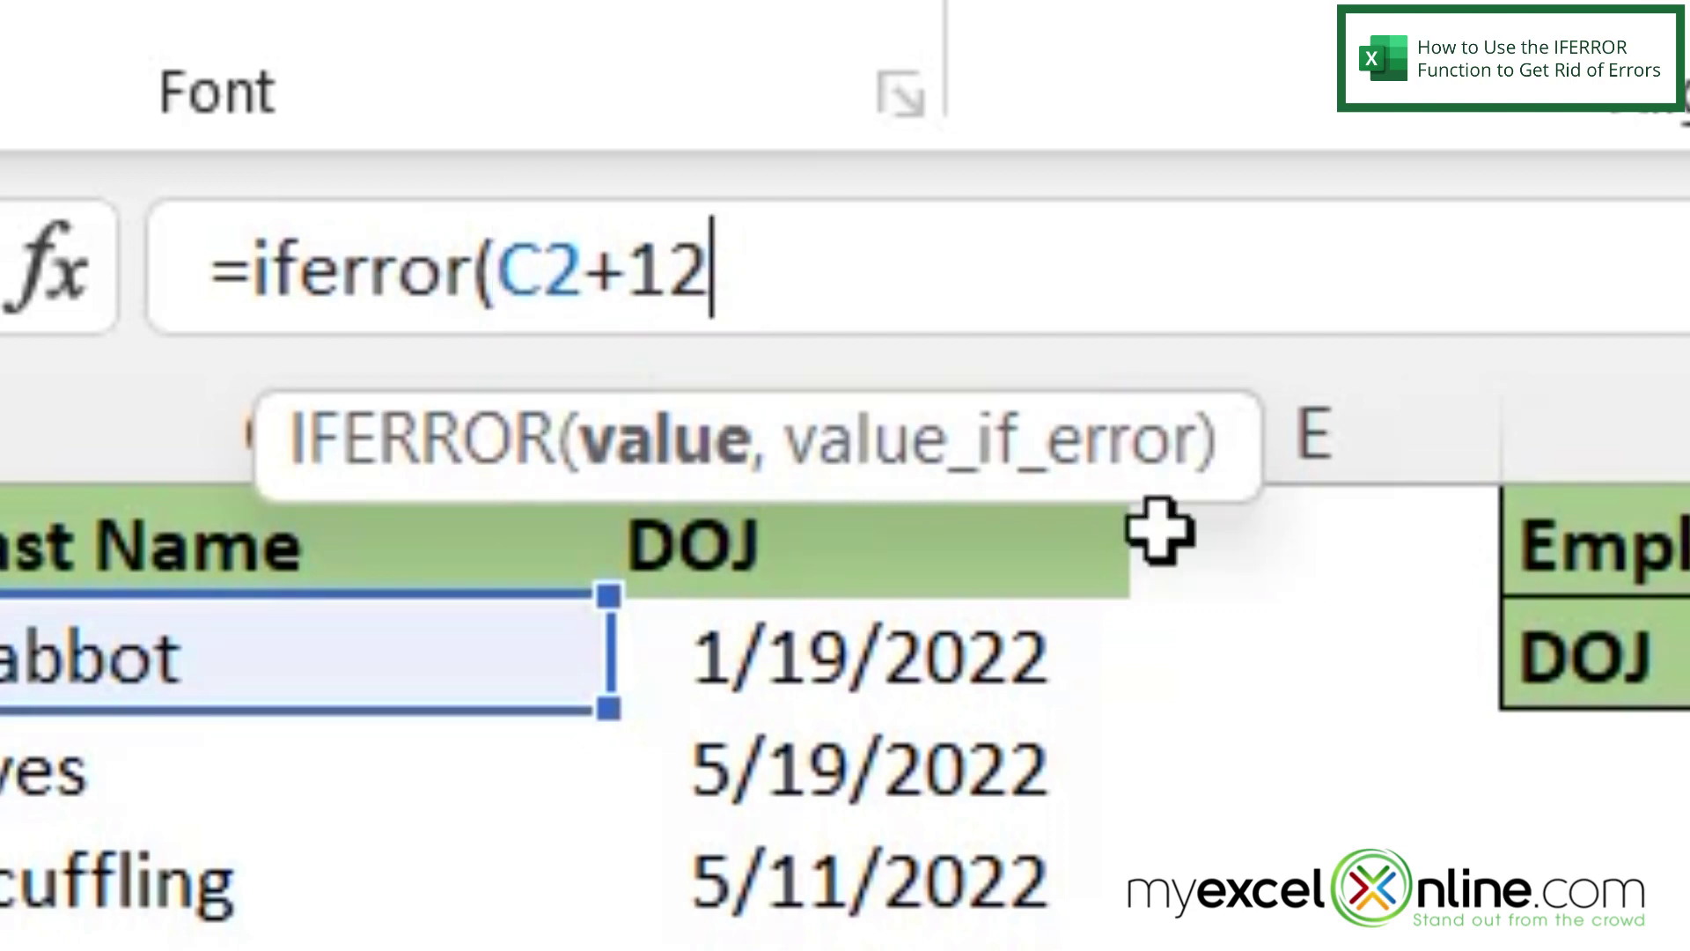
text(,0)
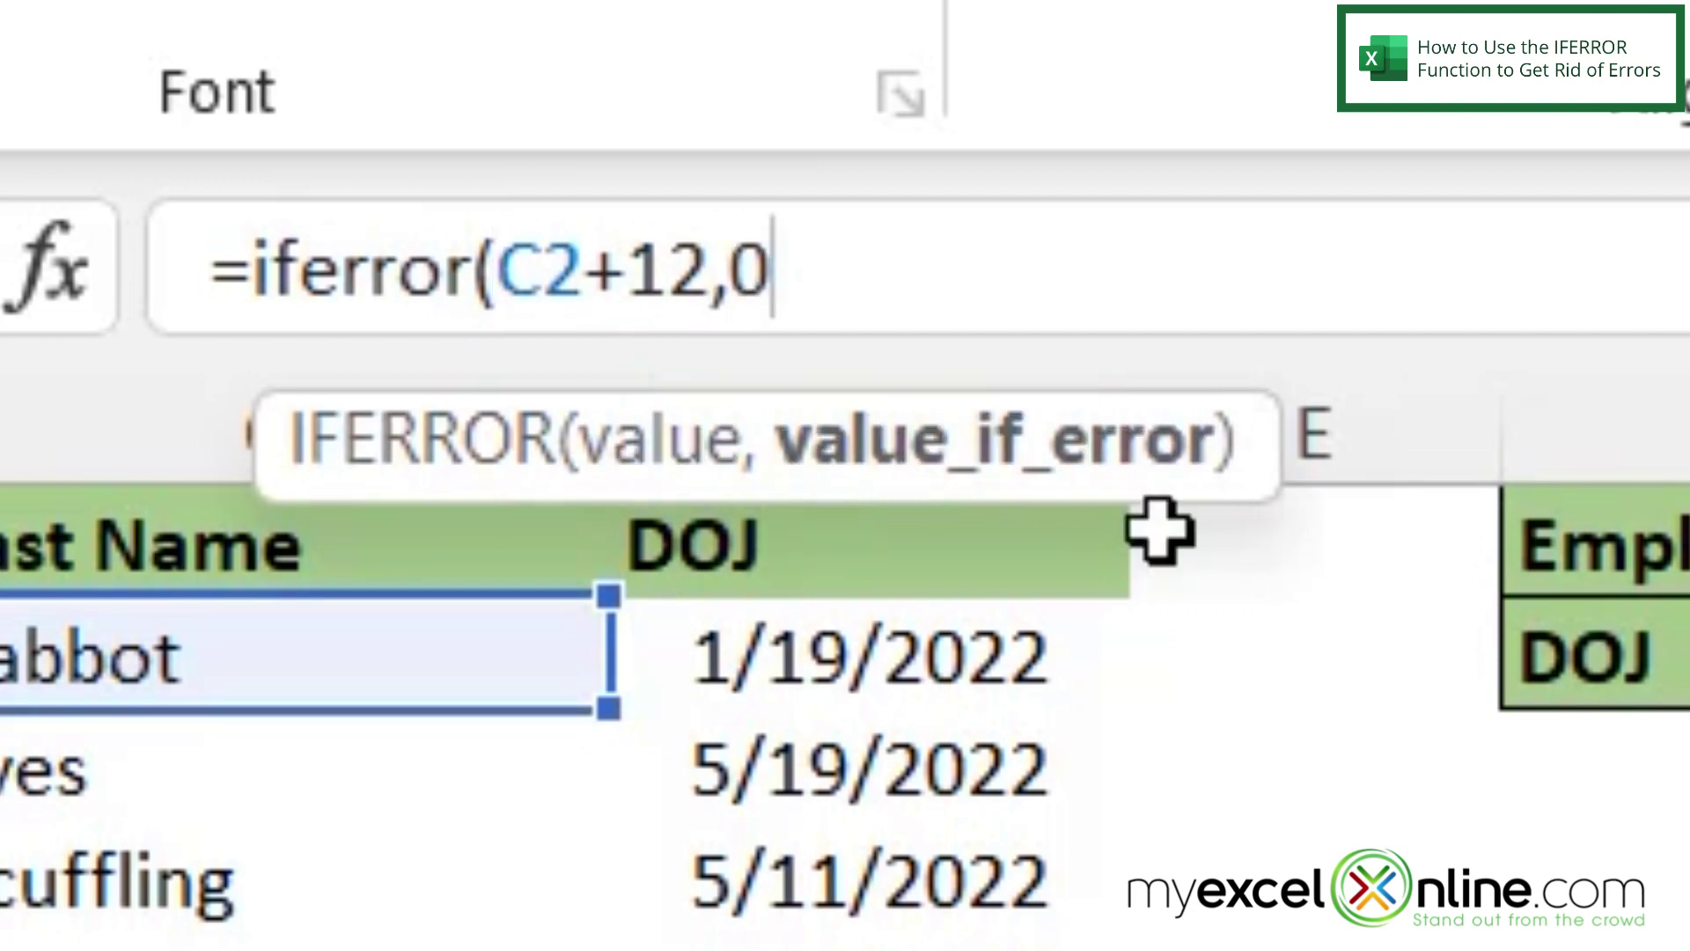
text())
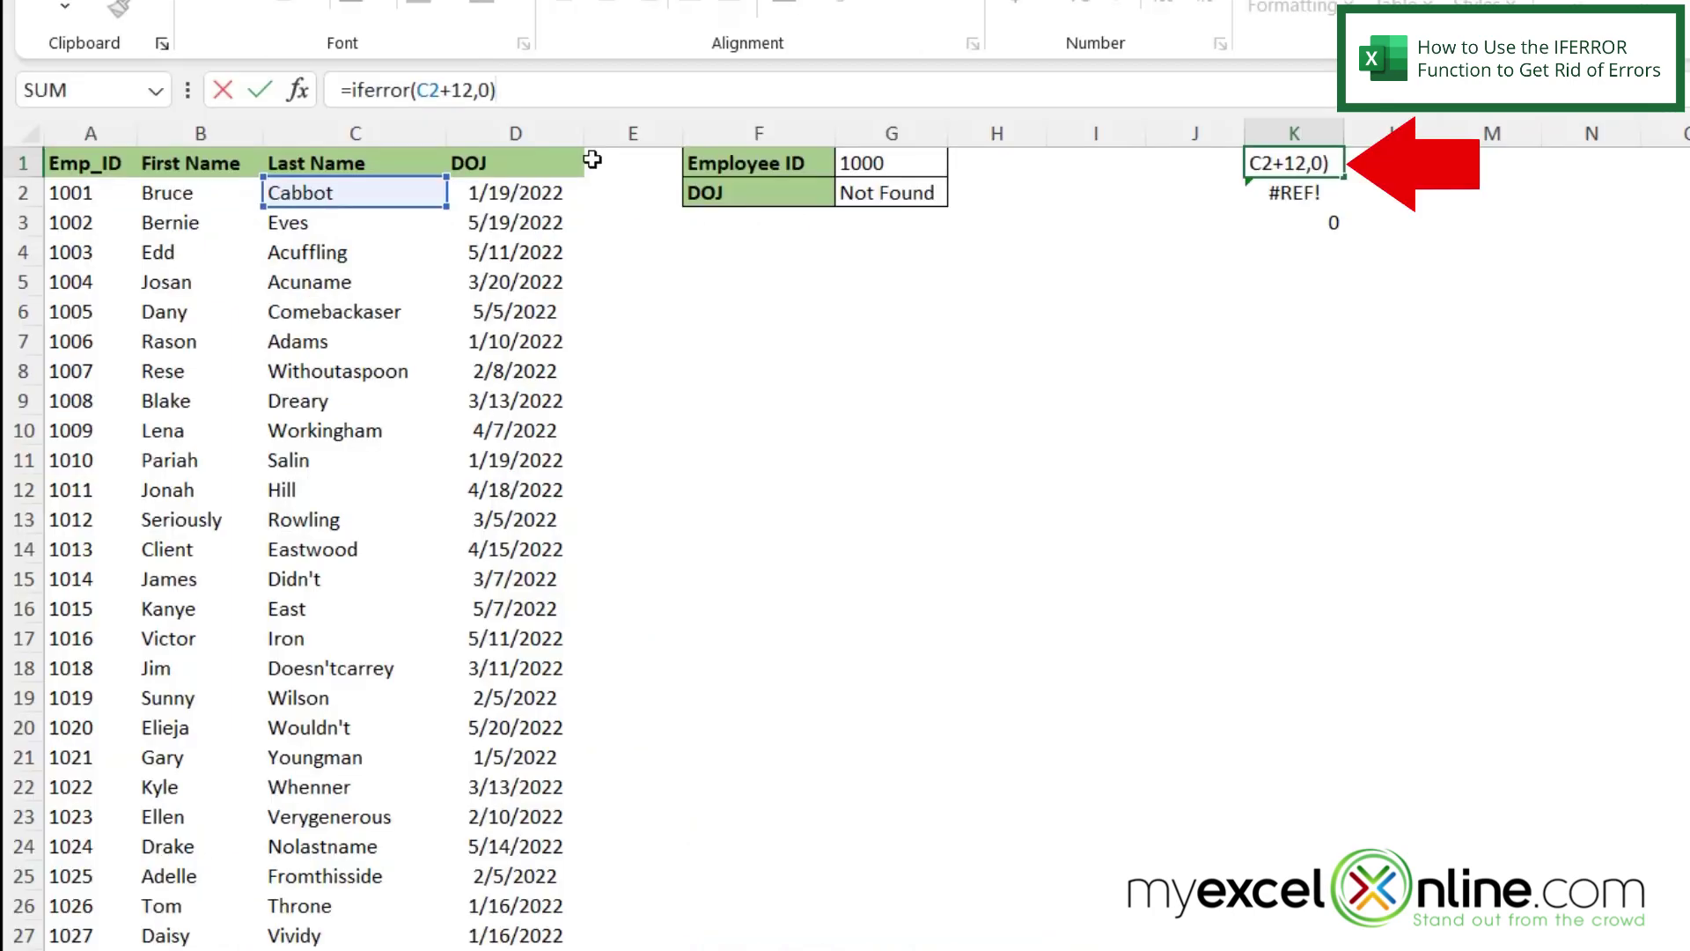
key(Return)
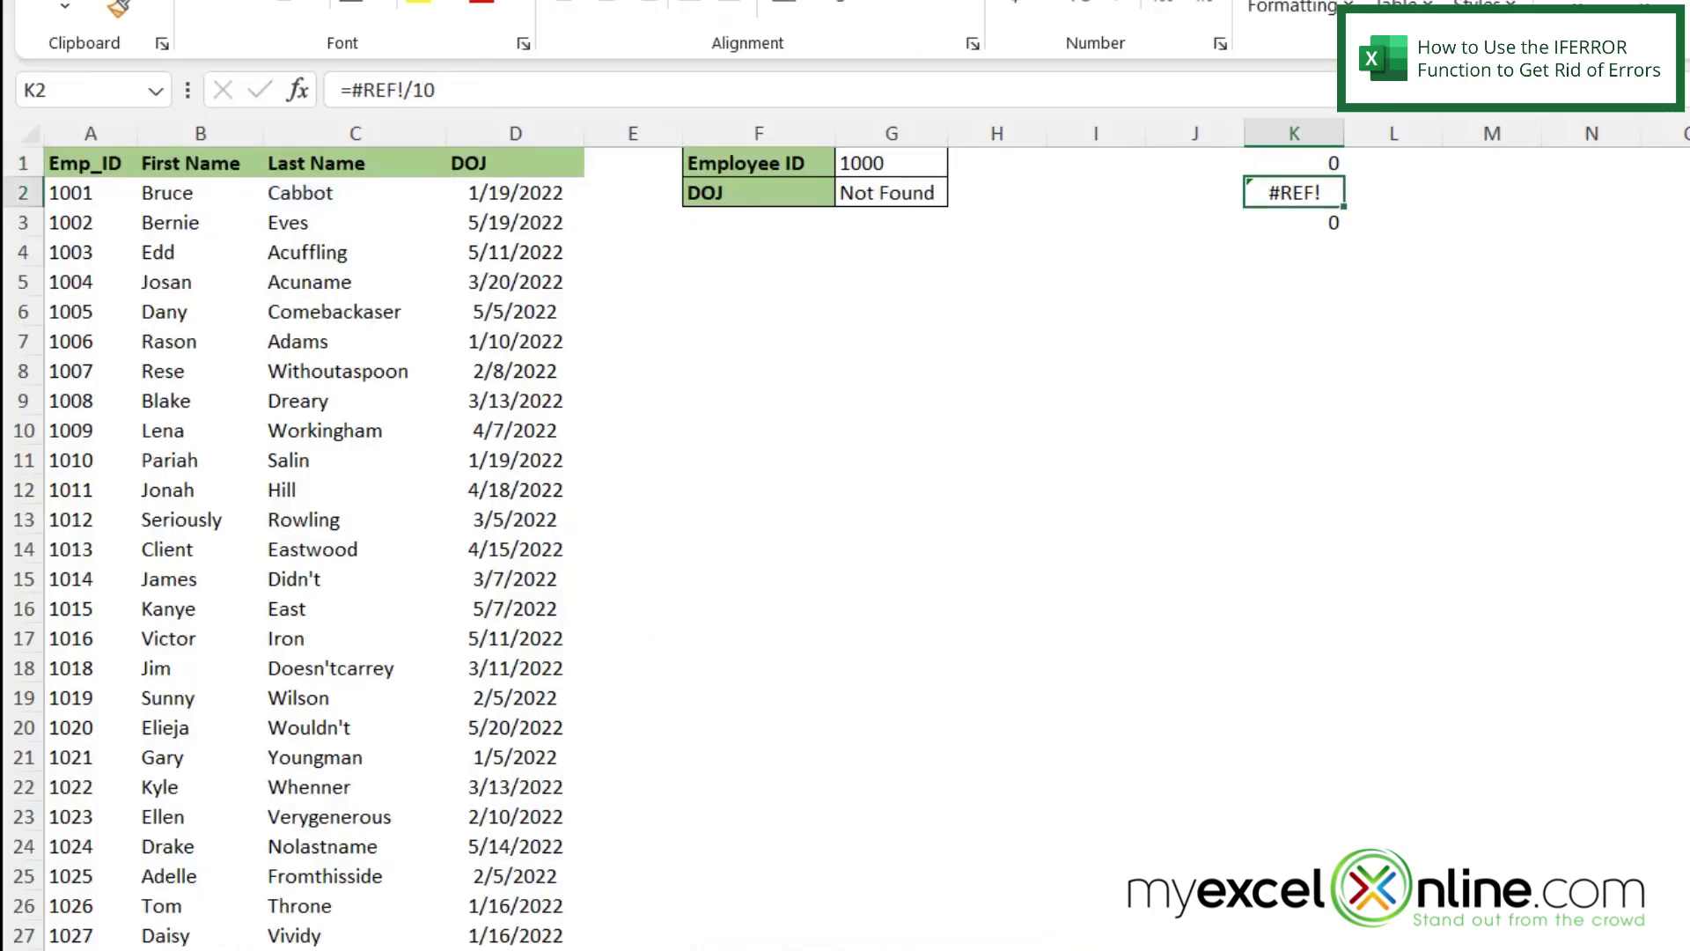
click(1295, 165)
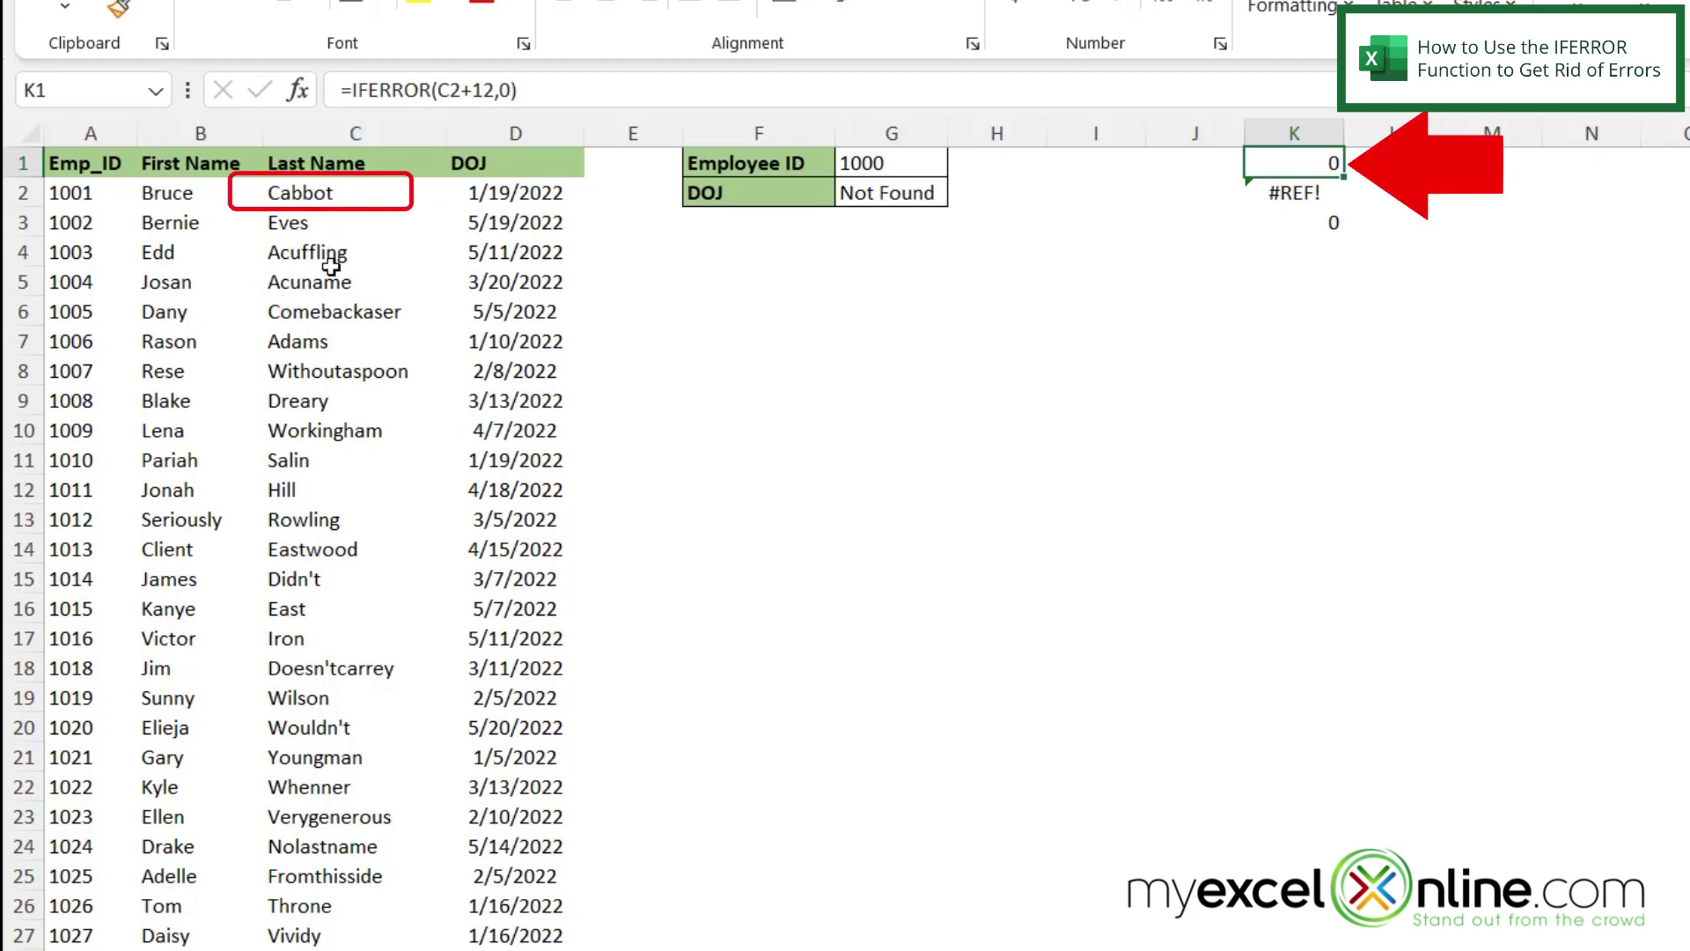
Replace Cabbot in C2 with 24 and check that K1 now shows 36
click(314, 195)
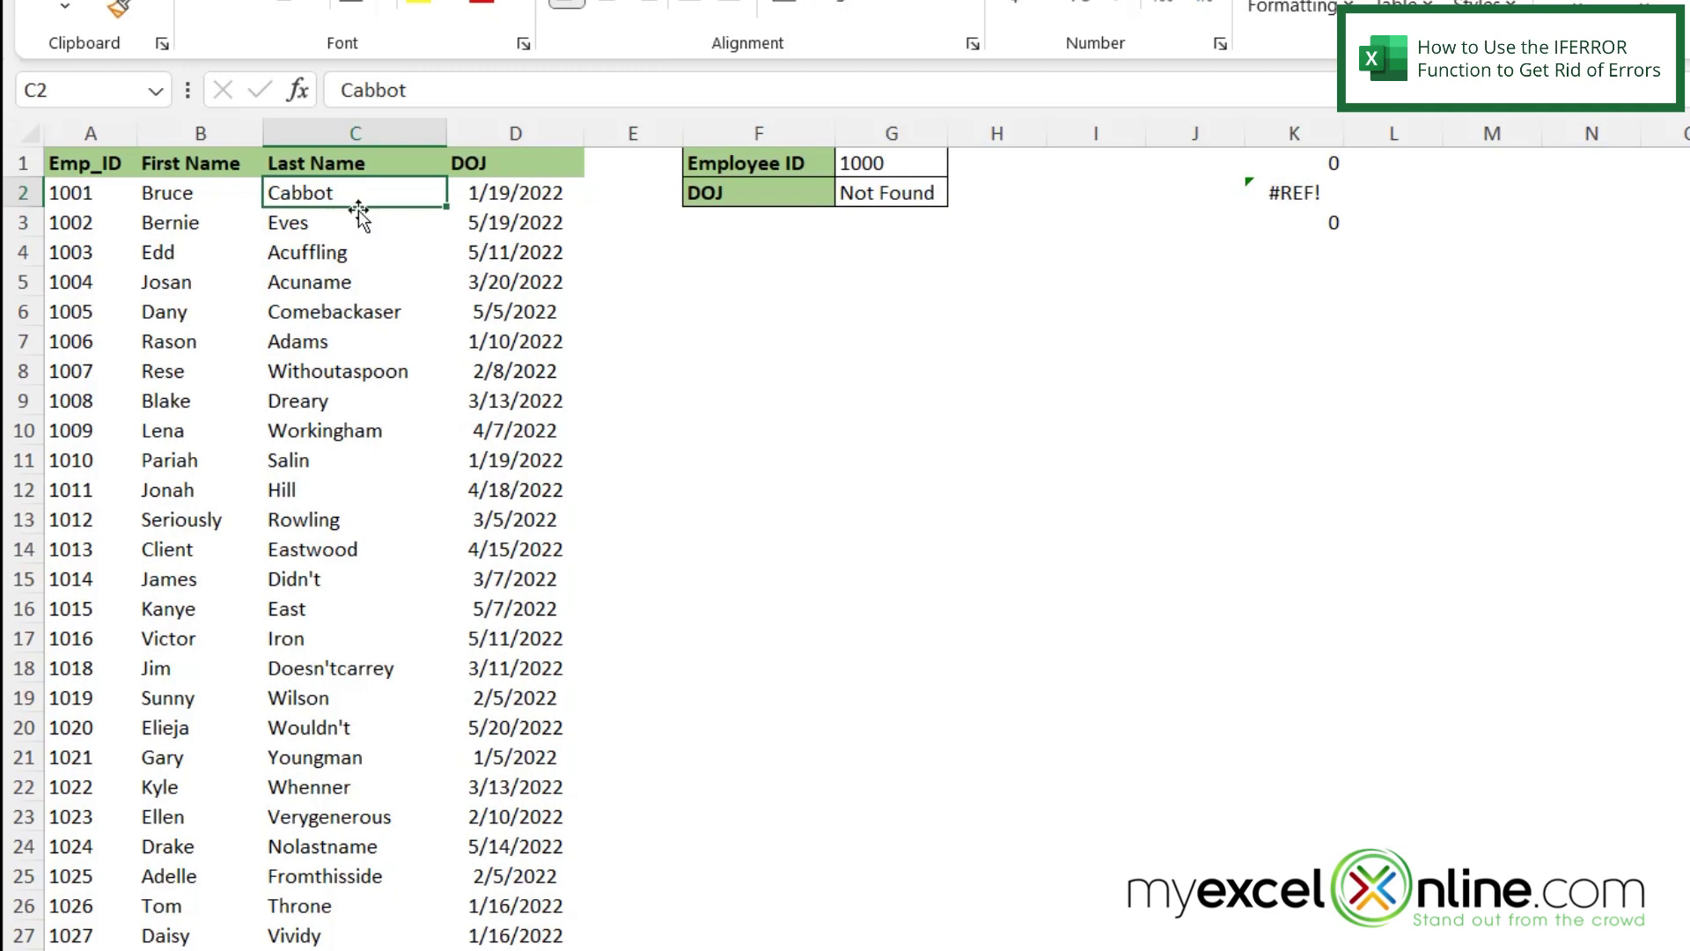
text(24)
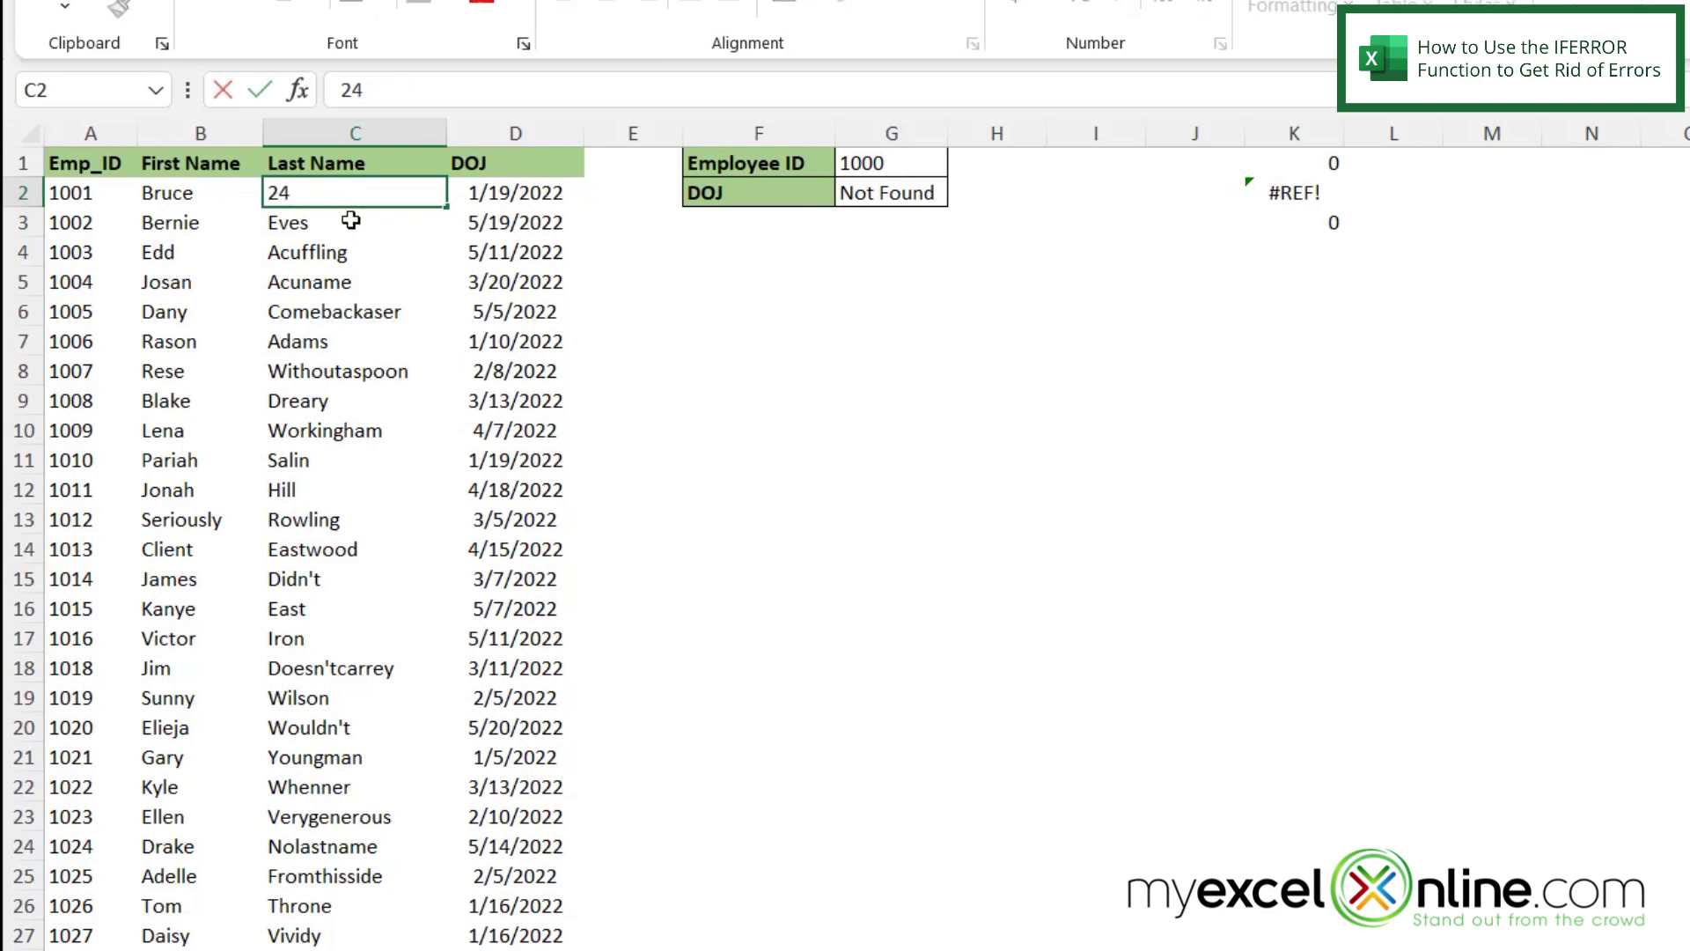
key(Return)
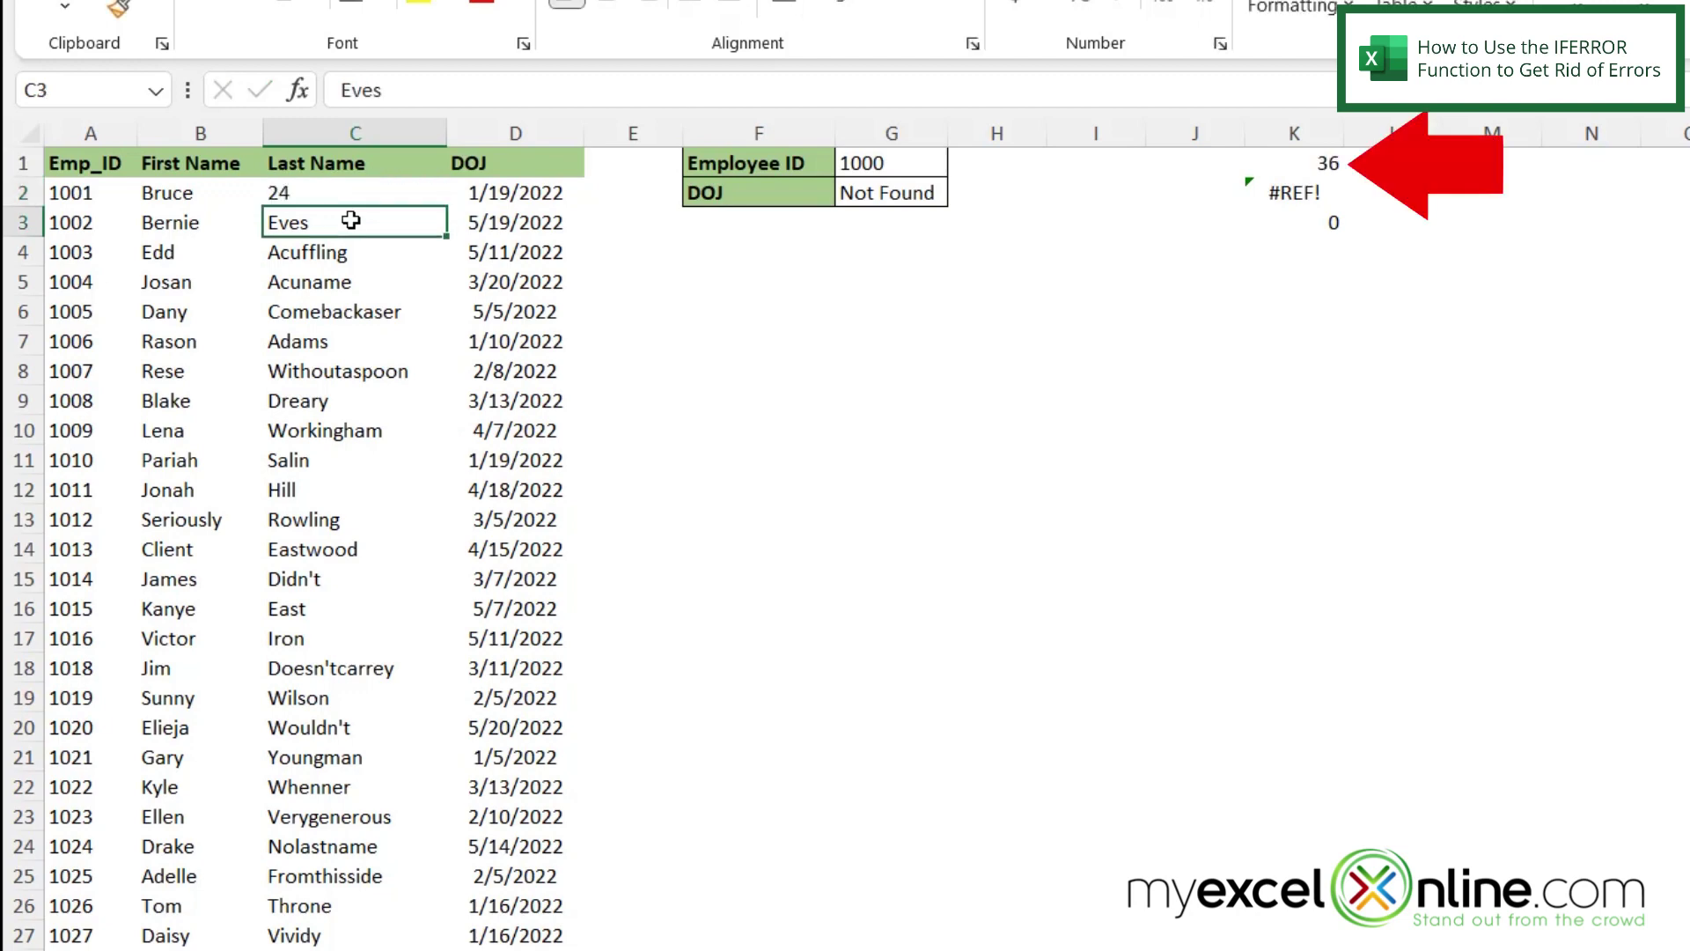
click(1285, 163)
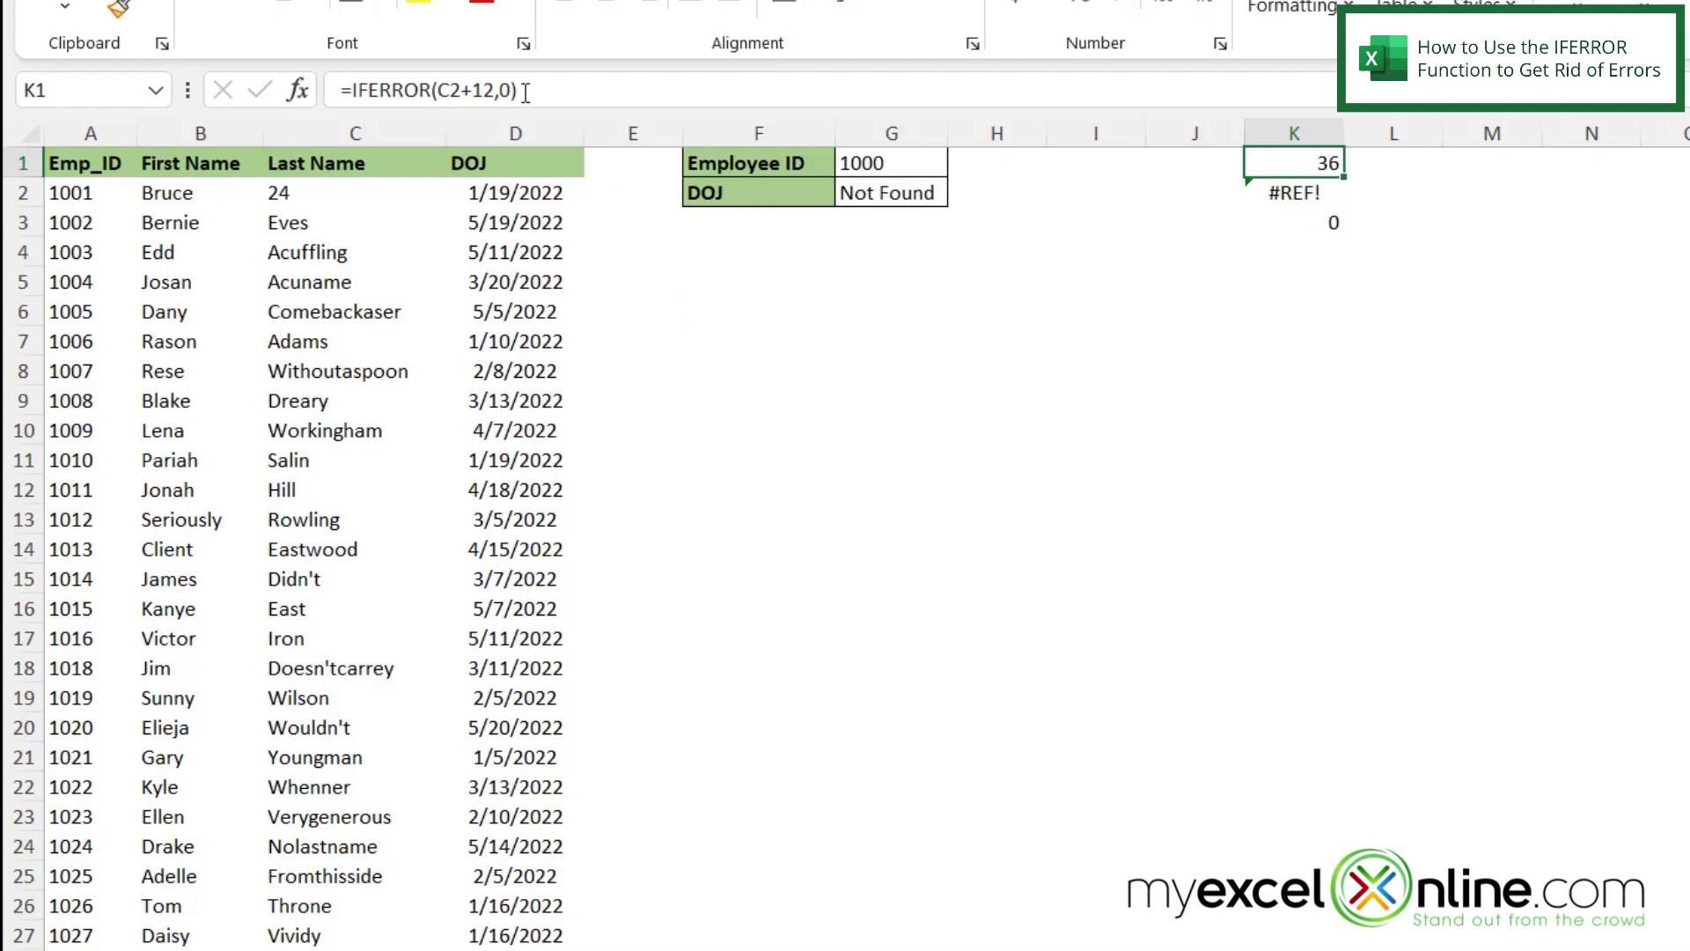
Replace C2's value with the text 'gducb', turning K1 back to 0
click(303, 195)
text(gducb)
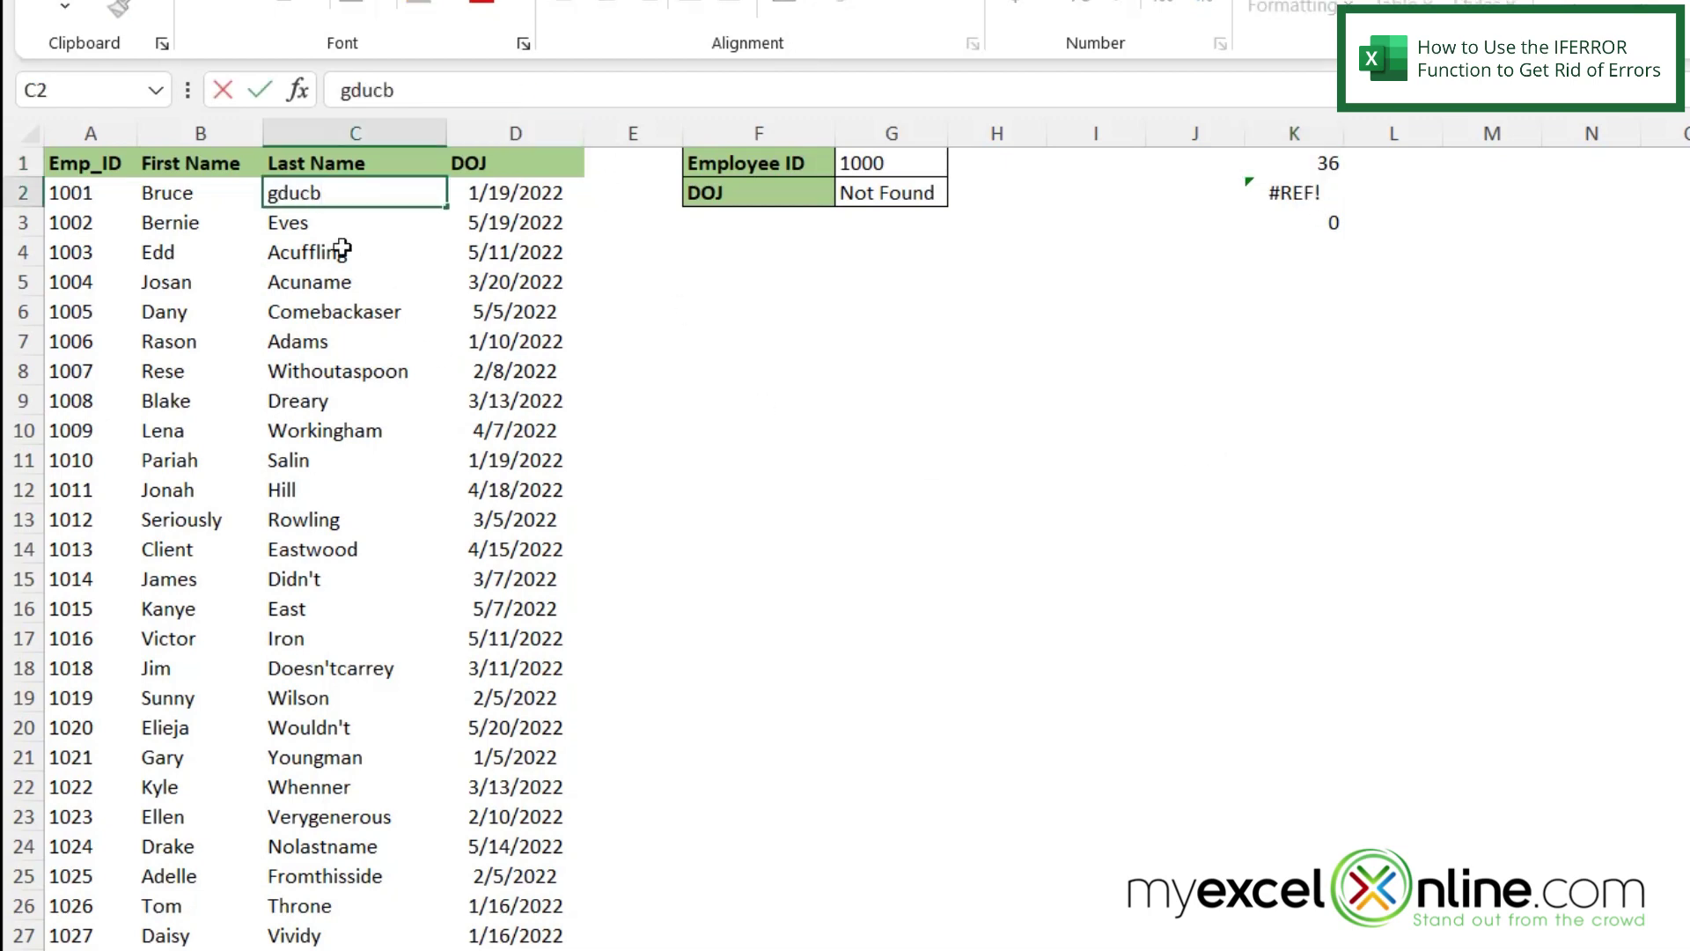
key(Return)
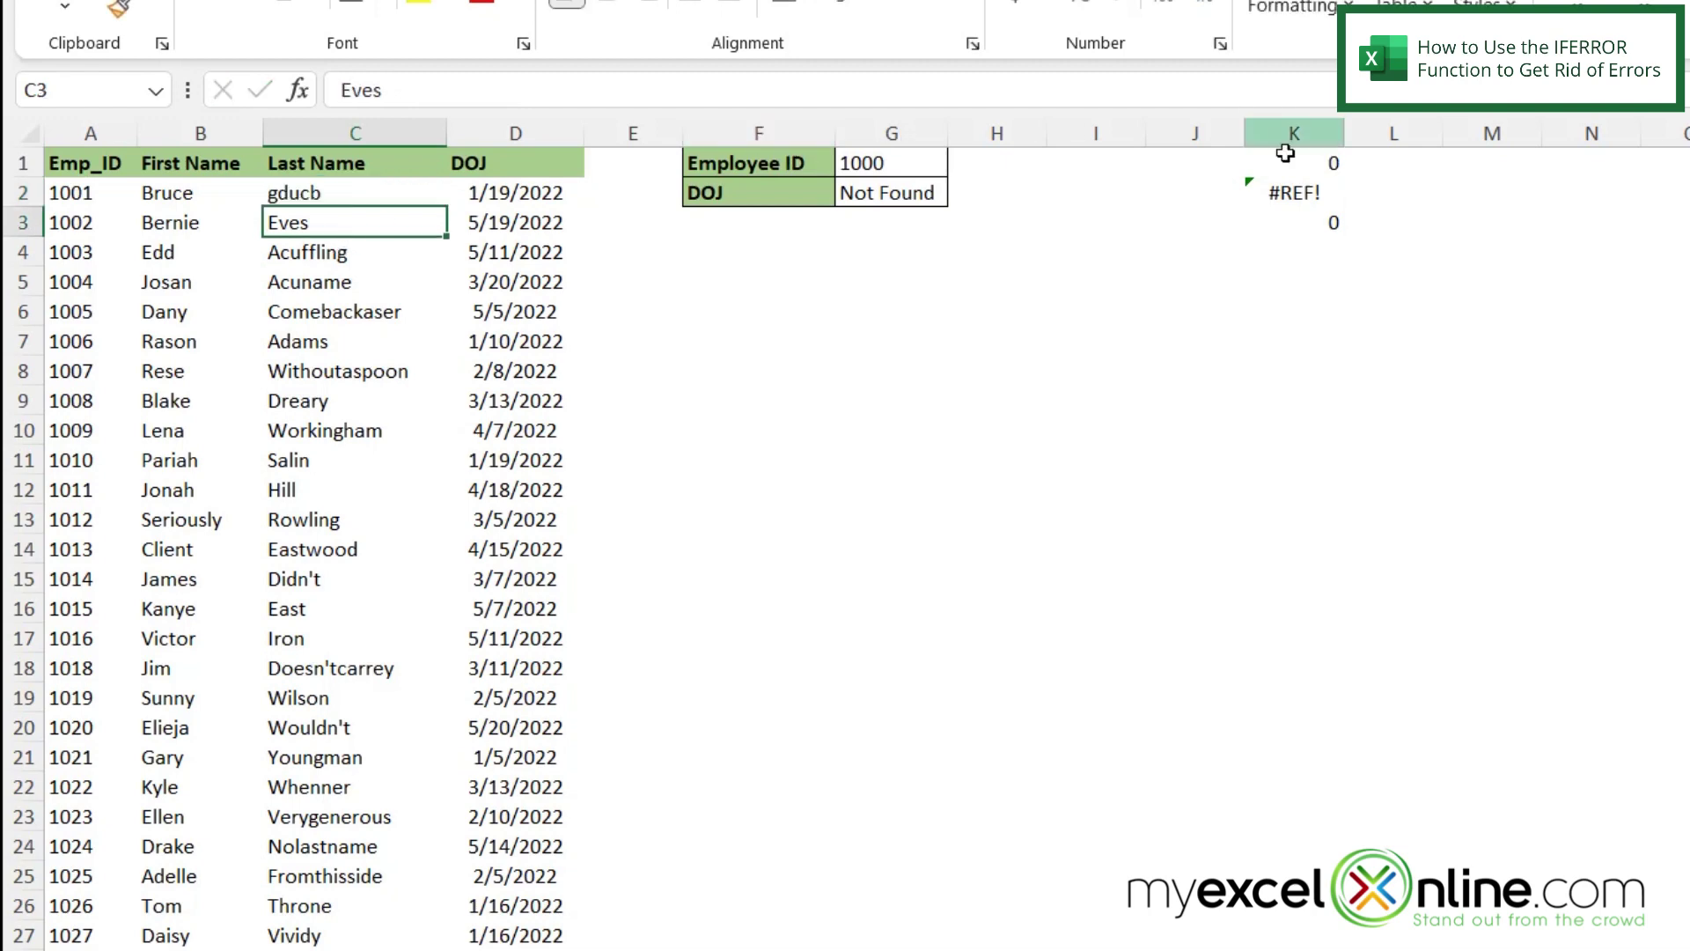
click(318, 195)
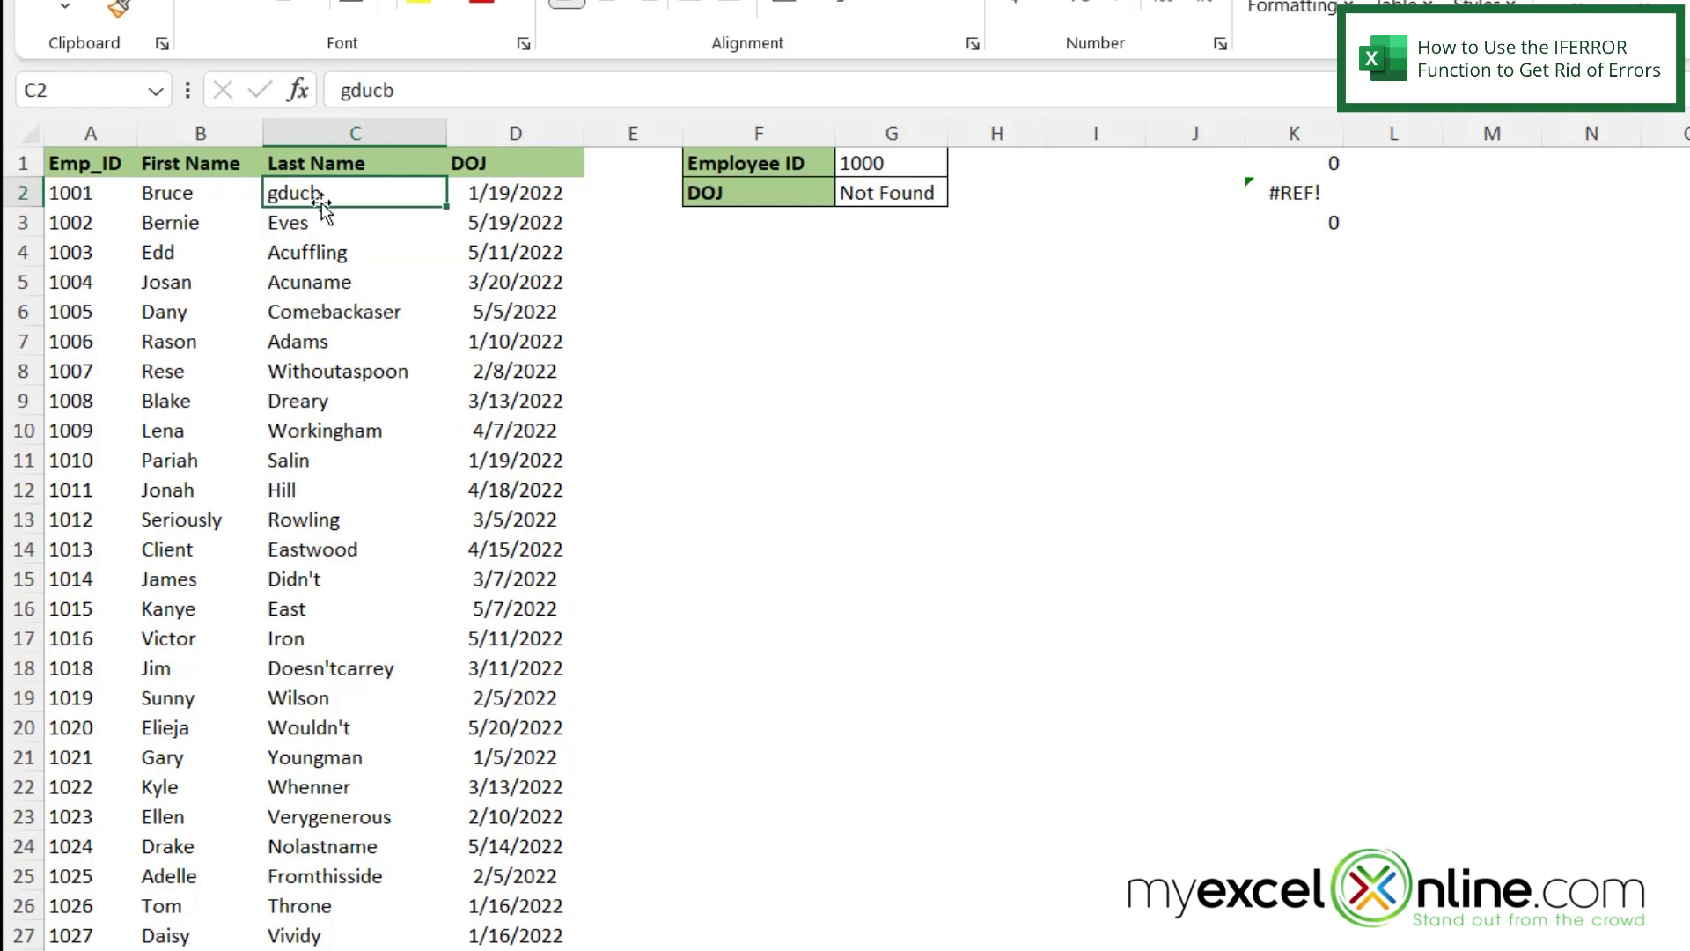
click(1294, 194)
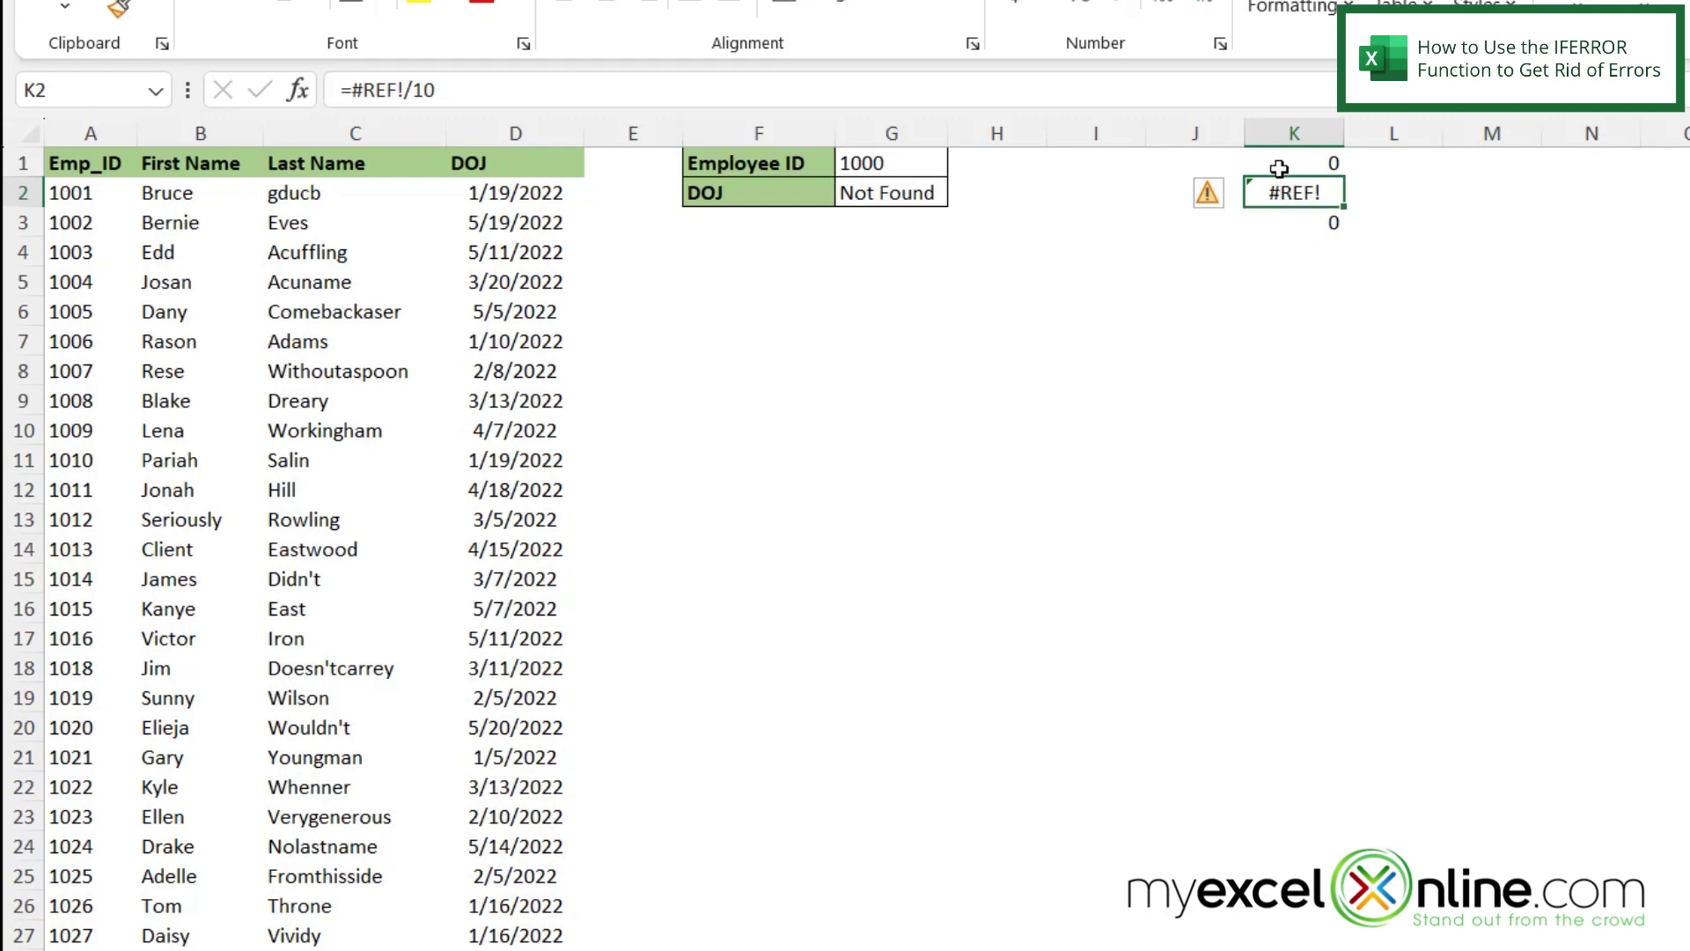
Change K2's formula to =IFERROR(#REF!/10,0) so it shows 0
click(352, 90)
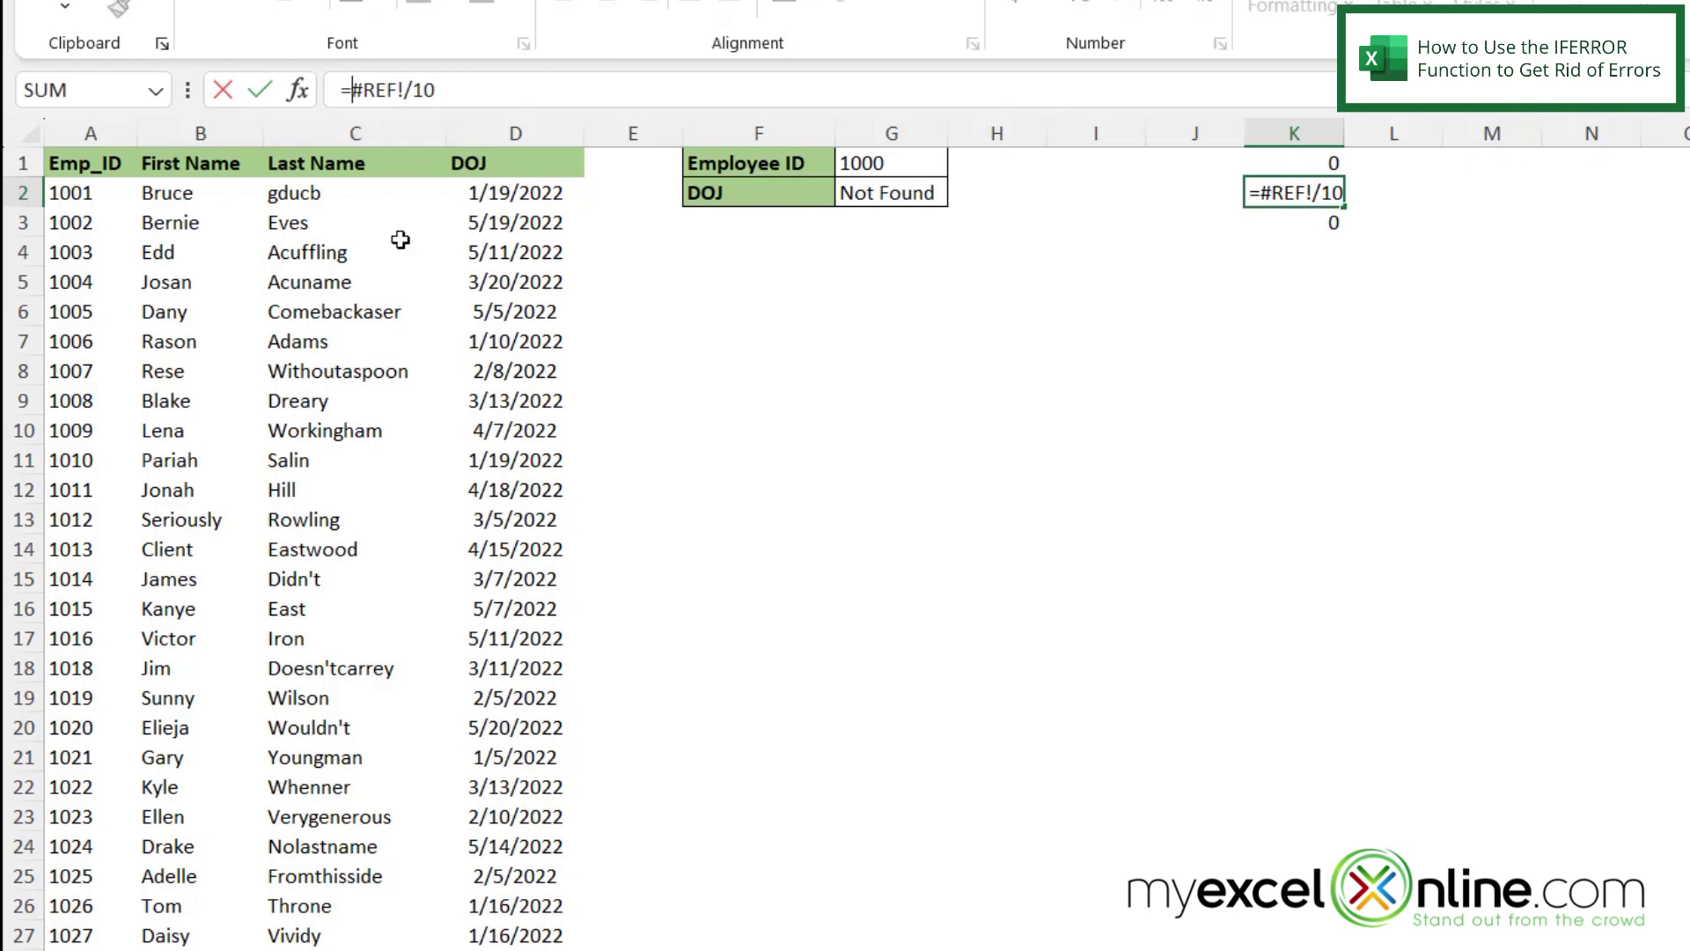
text(iferror)
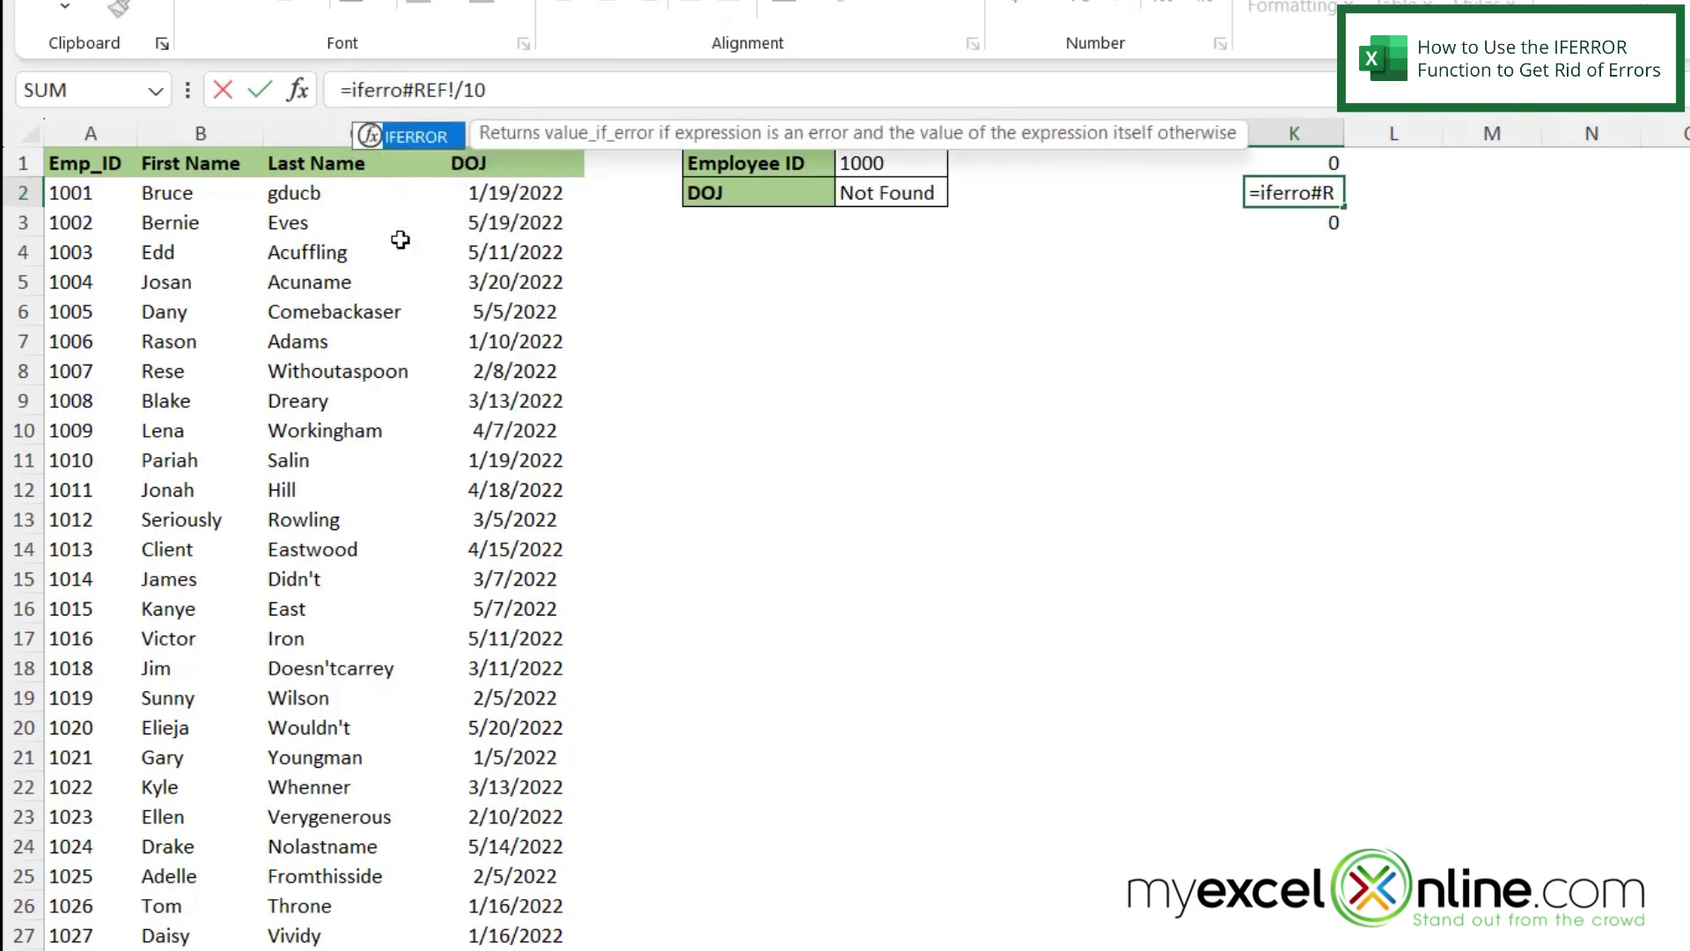
text((#REF!/10)
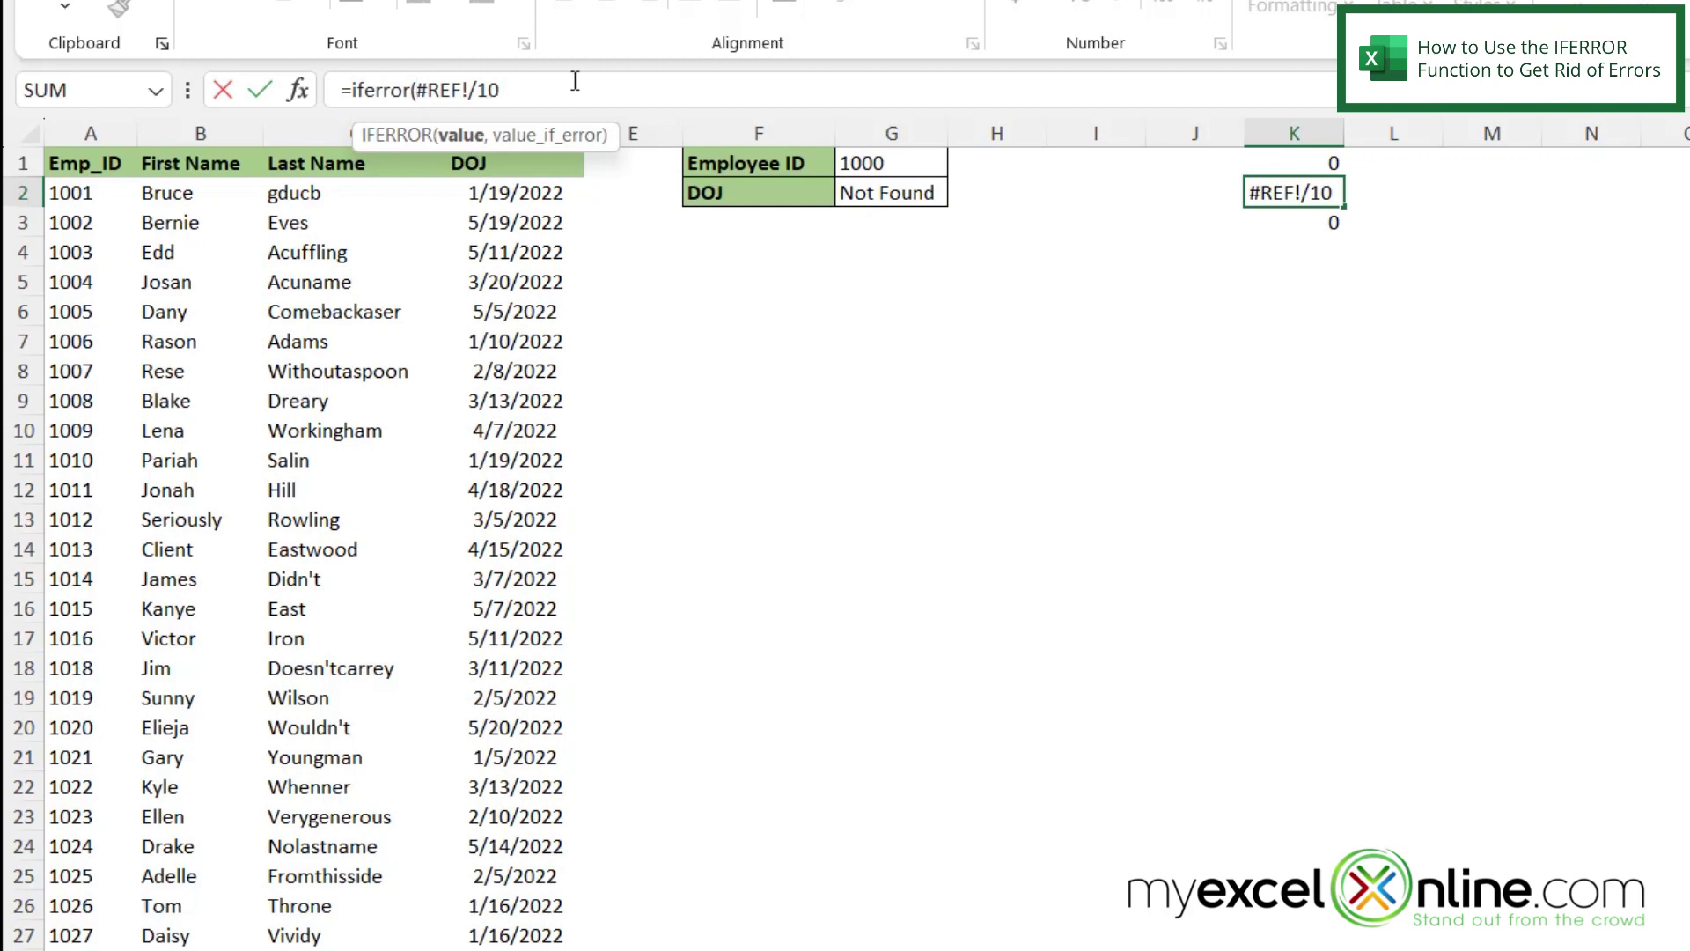
text(,0)
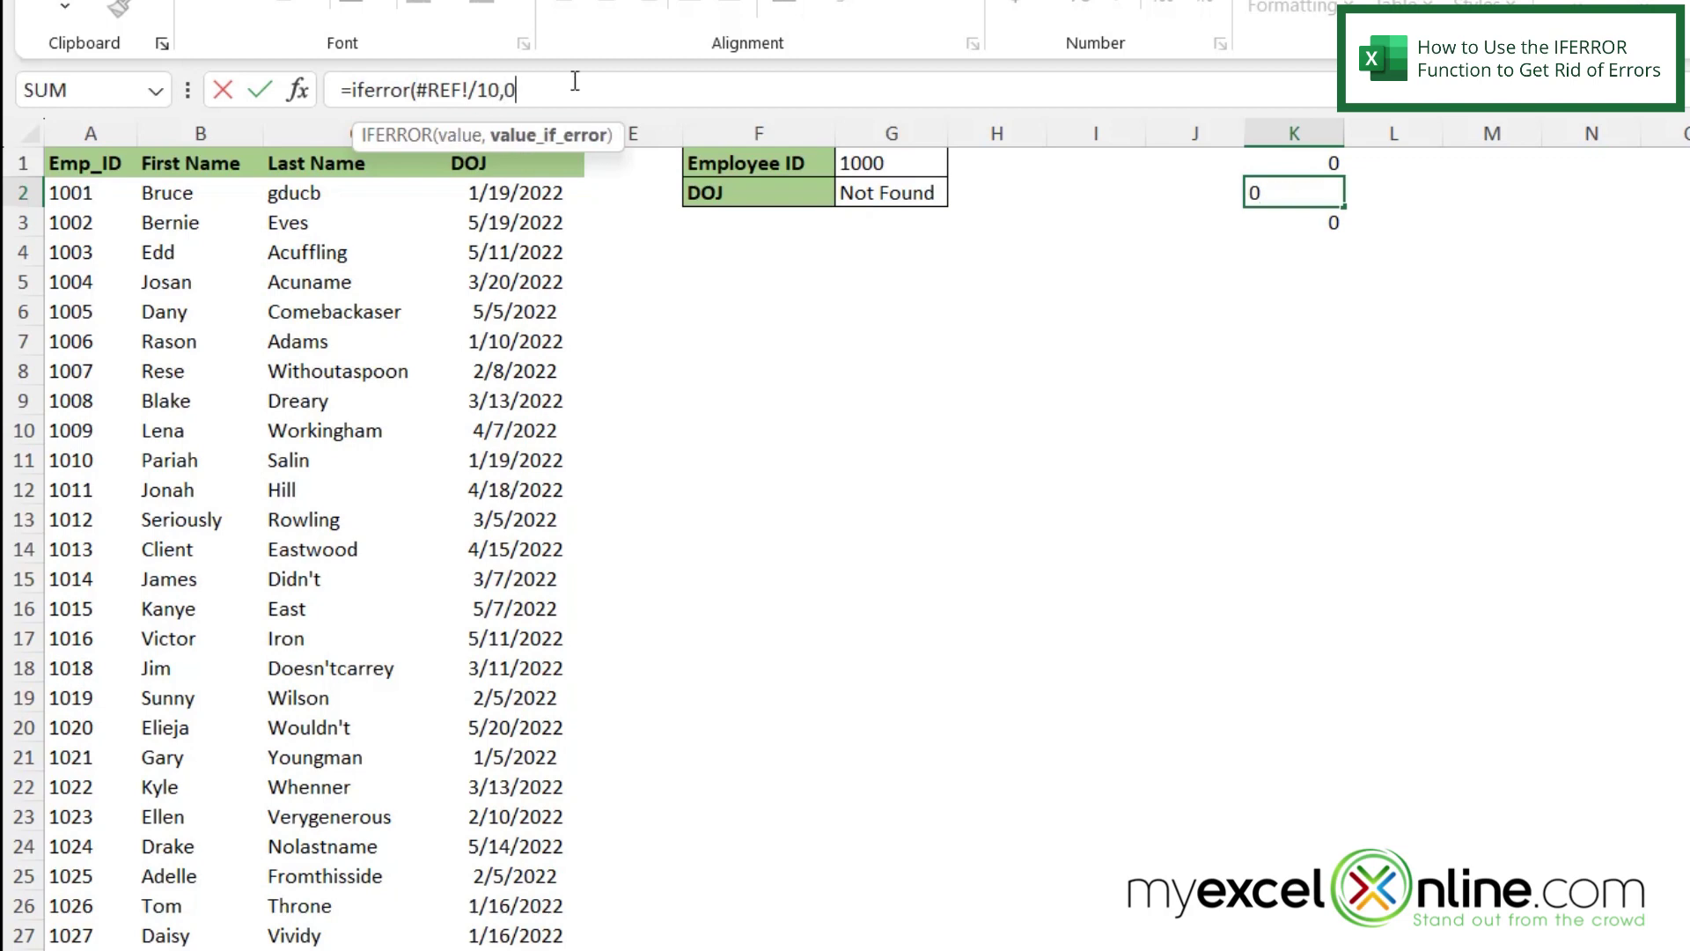
text())
key(Return)
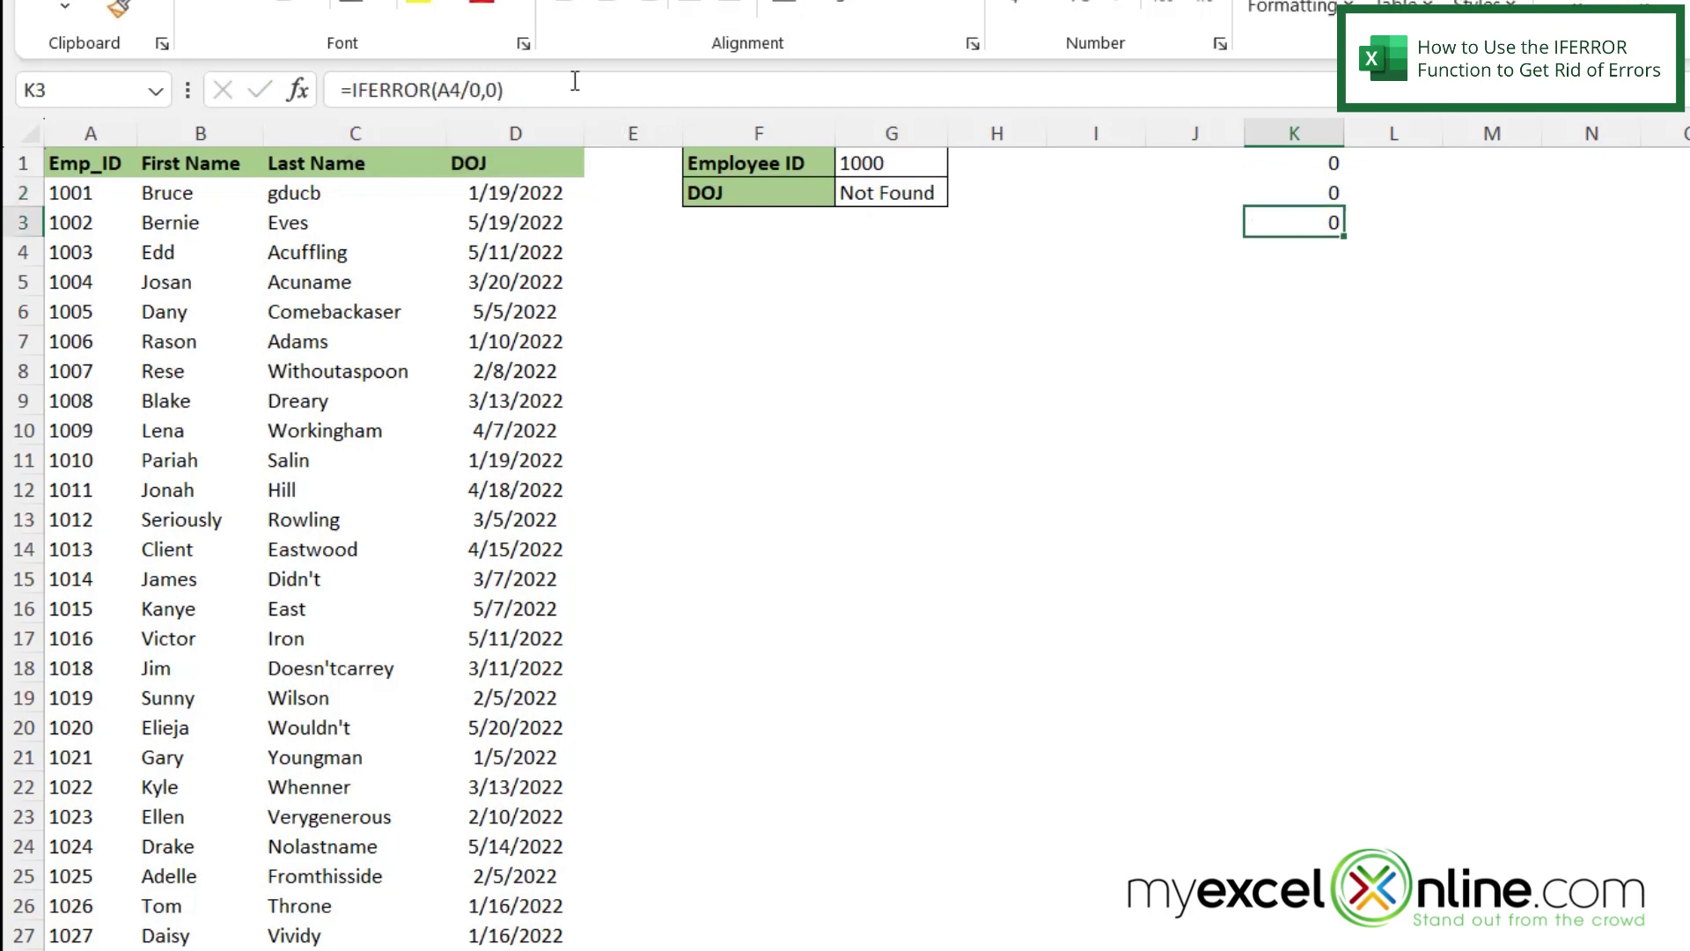
click(1286, 193)
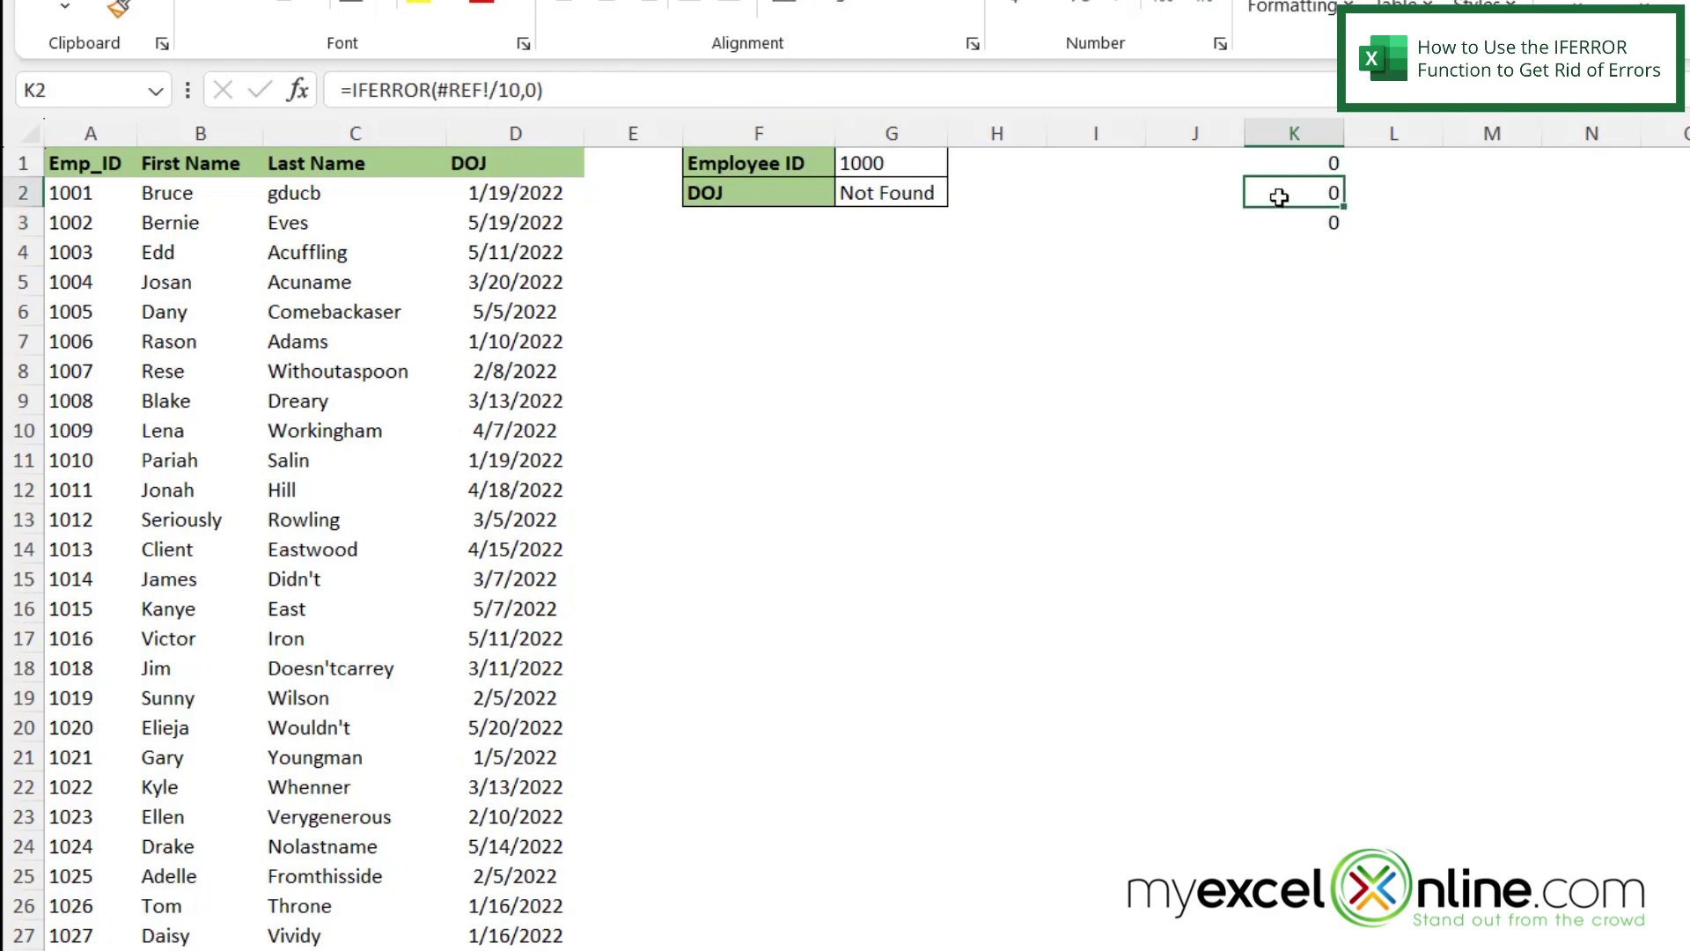